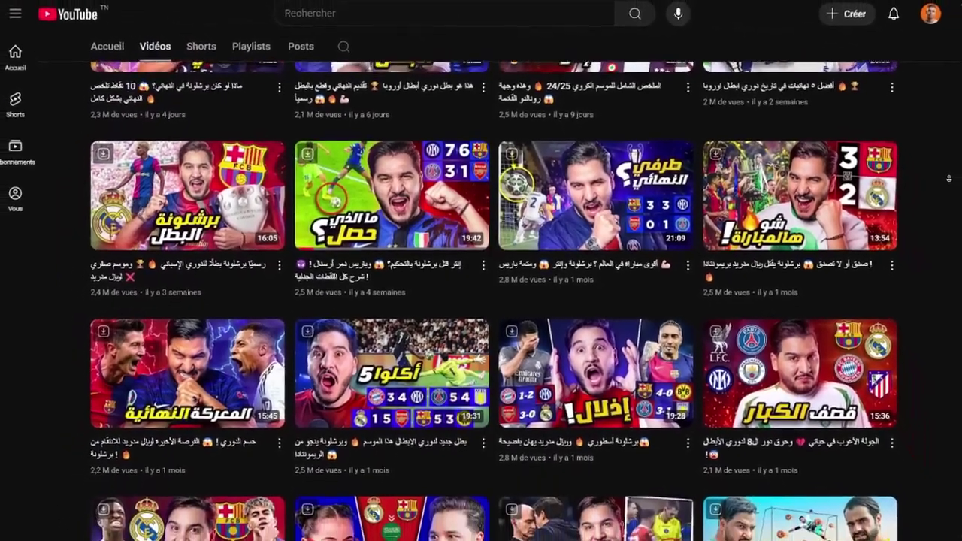
- Save the shouting-man football thumbnail from the channel's Videos tab and open it in Photoshop
{"action": "scroll", "coordinate": [493, 301], "scroll_direction": "down", "scroll_amount": 1}
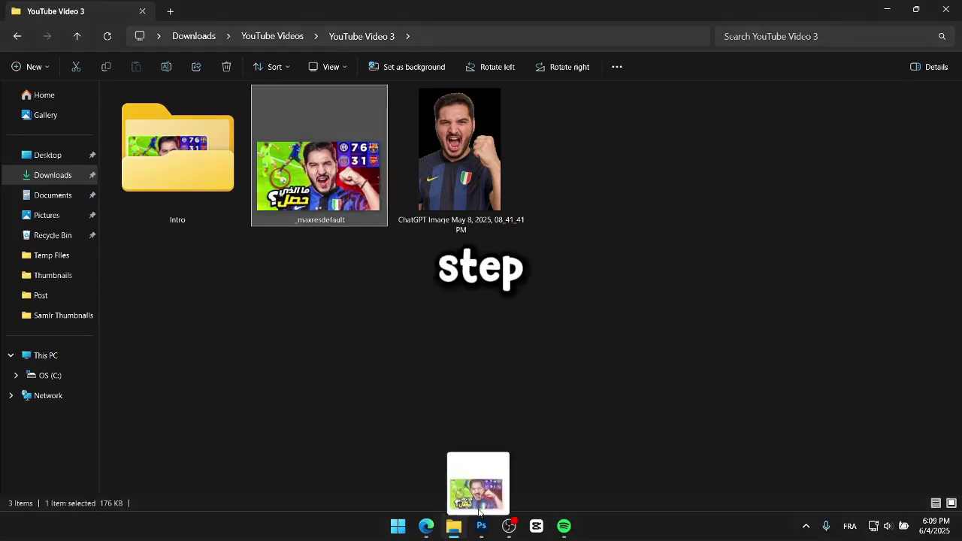
{"action": "left_click_drag", "start_coordinate": [479, 513], "coordinate": [376, 270]}
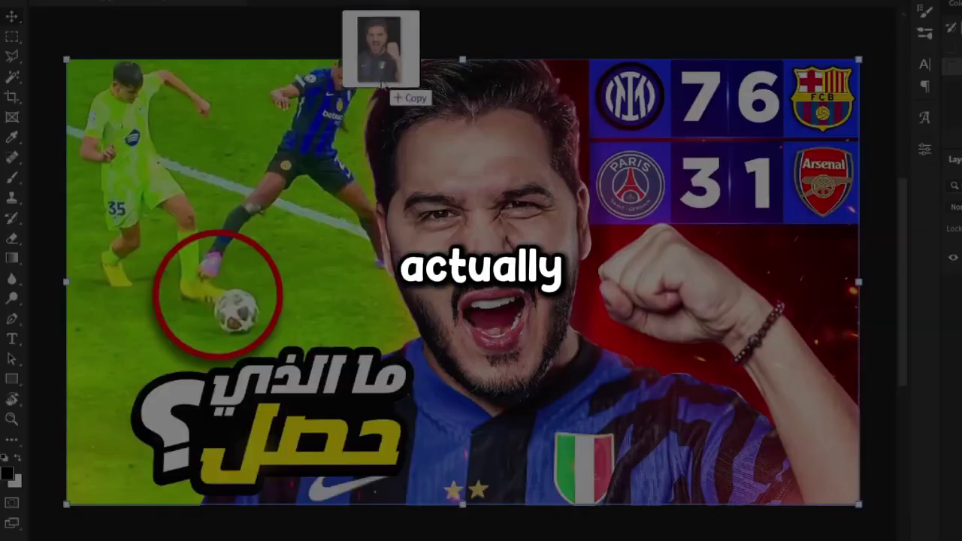
- Place the cut-out shouting-man portrait in the thumbnail and scale it to about 69%
{"action": "left_click_drag", "start_coordinate": [386, 97], "coordinate": [406, 8]}
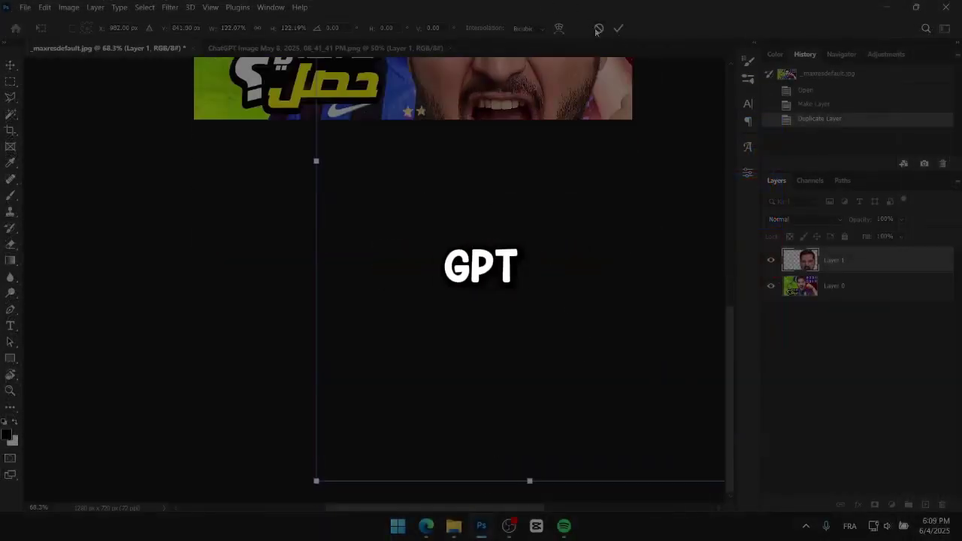
{"action": "left_click", "coordinate": [598, 28]}
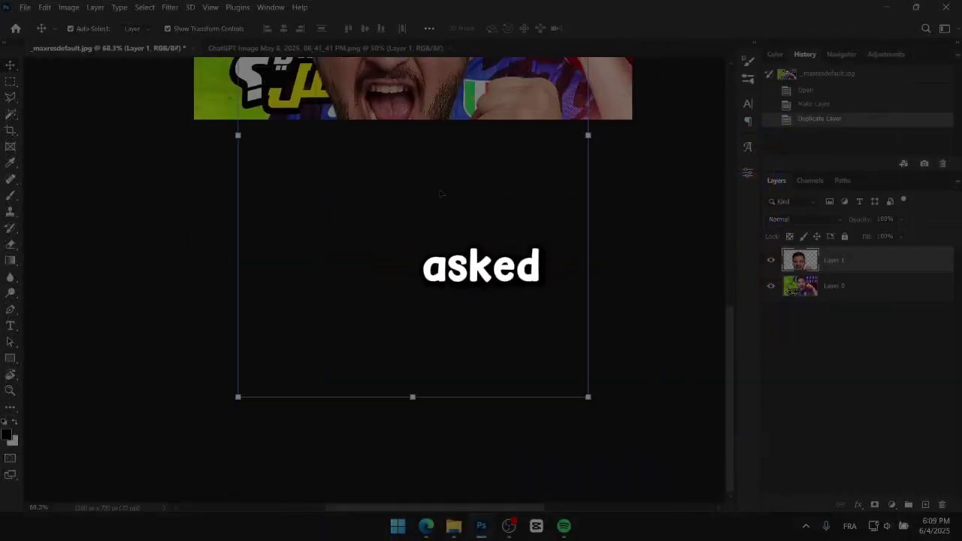
{"action": "scroll", "coordinate": [364, 241], "scroll_direction": "down", "scroll_amount": 5}
{"action": "left_click_drag", "start_coordinate": [303, 333], "coordinate": [340, 277]}
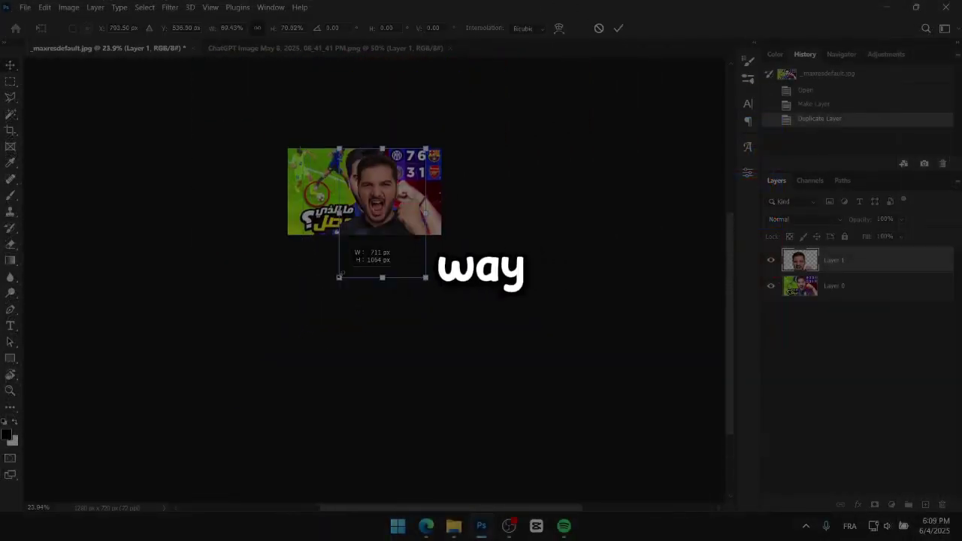
{"action": "left_click", "coordinate": [618, 28]}
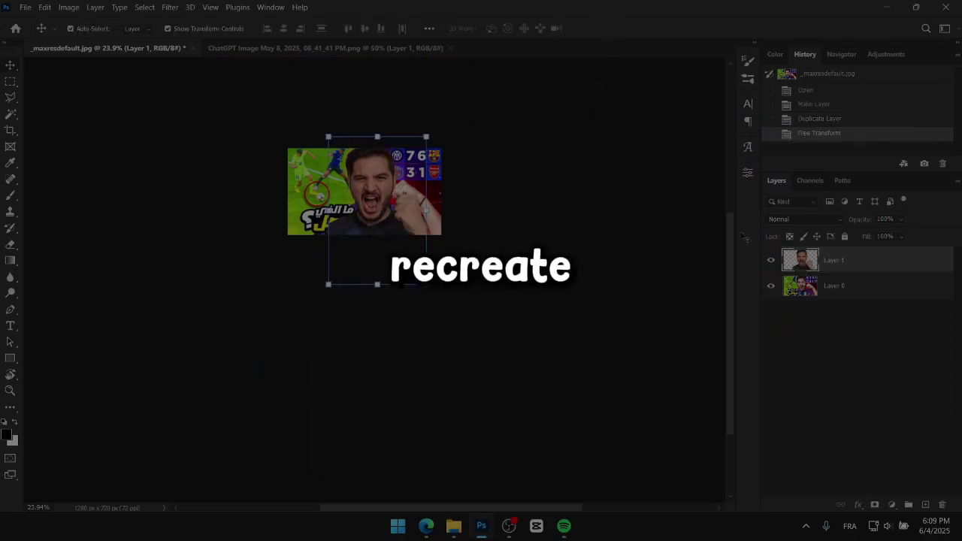
- Hide the original Layer 0 thumbnail and reposition the portrait on the canvas
{"action": "left_click", "coordinate": [770, 285]}
{"action": "scroll", "coordinate": [365, 192], "scroll_direction": "up", "scroll_amount": 4}
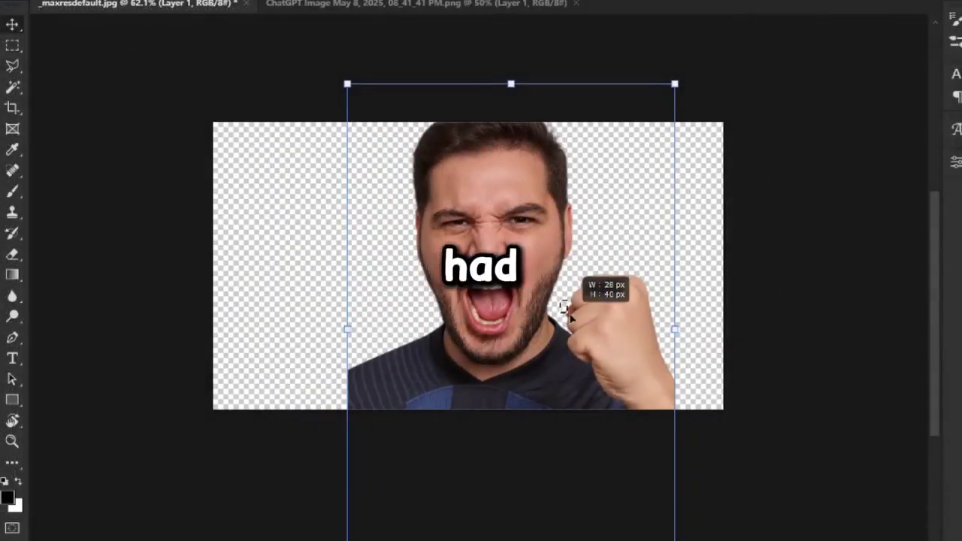
{"action": "scroll", "coordinate": [716, 344], "scroll_direction": "up", "scroll_amount": 2}
{"action": "left_click_drag", "start_coordinate": [584, 371], "coordinate": [554, 368]}
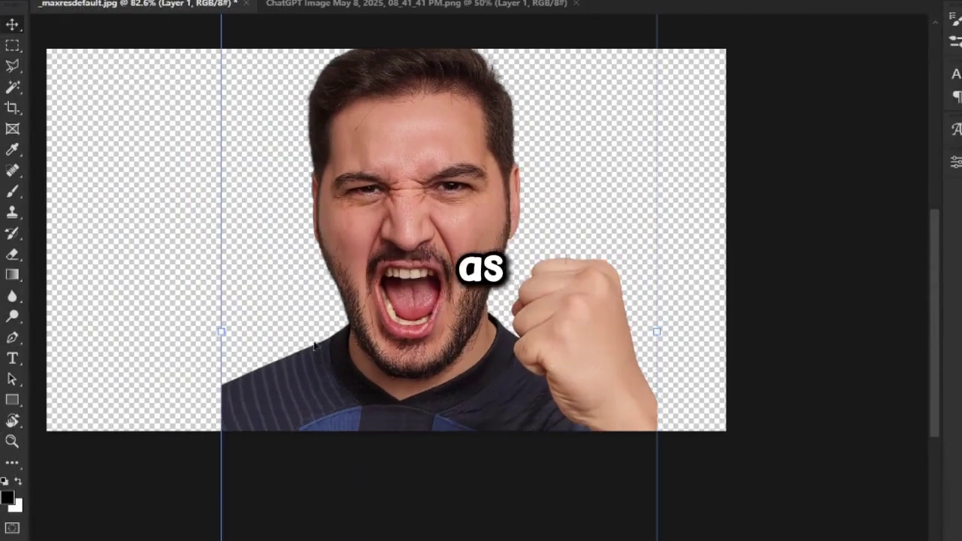
{"action": "scroll", "coordinate": [188, 428], "scroll_direction": "up", "scroll_amount": 4}
{"action": "left_click_drag", "start_coordinate": [158, 451], "coordinate": [395, 366]}
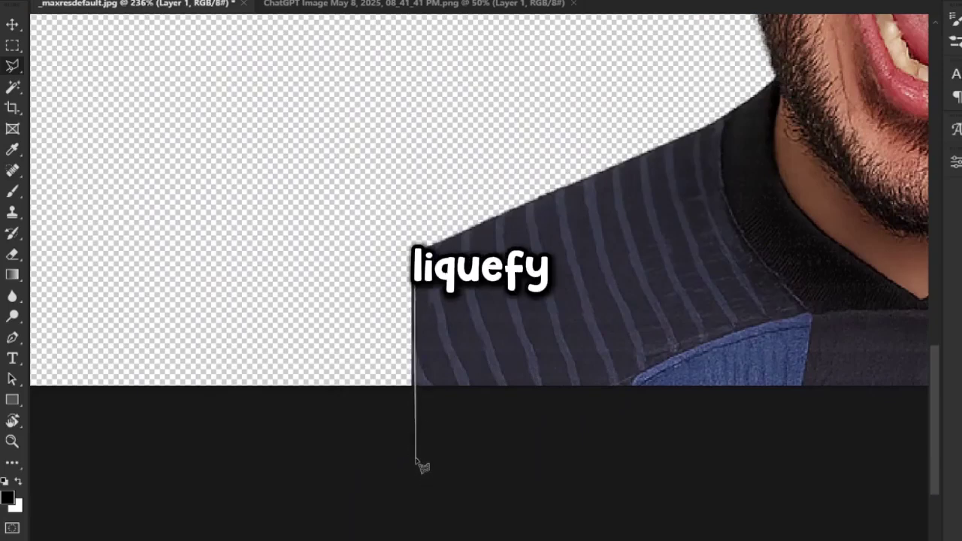
- Fill the shirt's cut-off left shoulder with a Content-Aware fill
{"action": "left_click", "coordinate": [406, 269]}
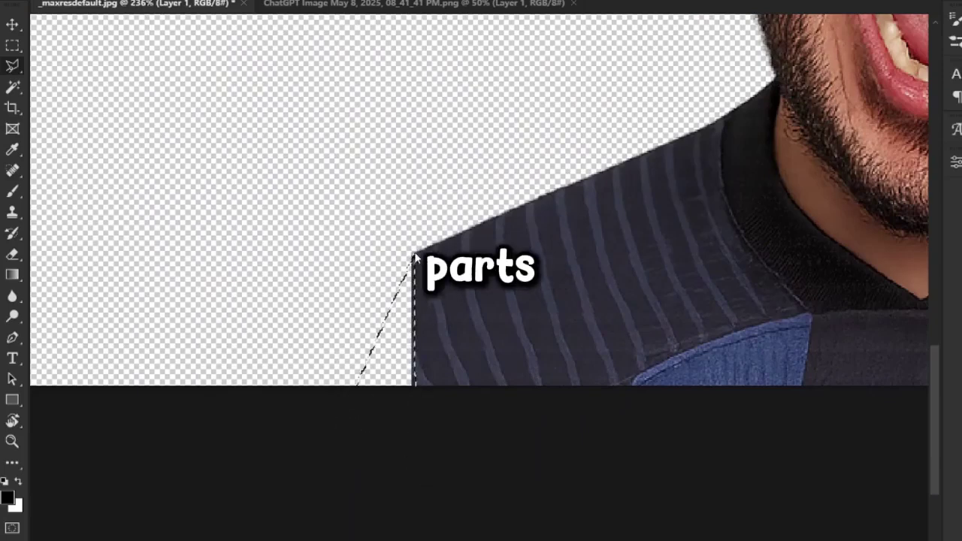
{"action": "right_click", "coordinate": [387, 326]}
{"action": "left_click", "coordinate": [451, 204]}
{"action": "left_click", "coordinate": [714, 96]}
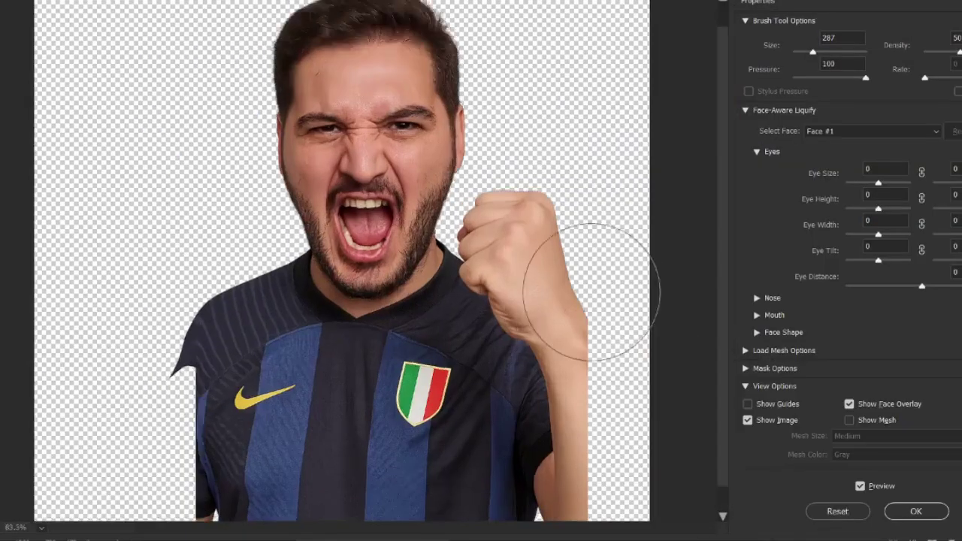
- Stretch the fist's forearm downward with Liquify Forward Warp at brush size 91, in two passes
{"action": "left_click", "coordinate": [612, 290]}
{"action": "left_click_drag", "start_coordinate": [580, 357], "coordinate": [629, 411]}
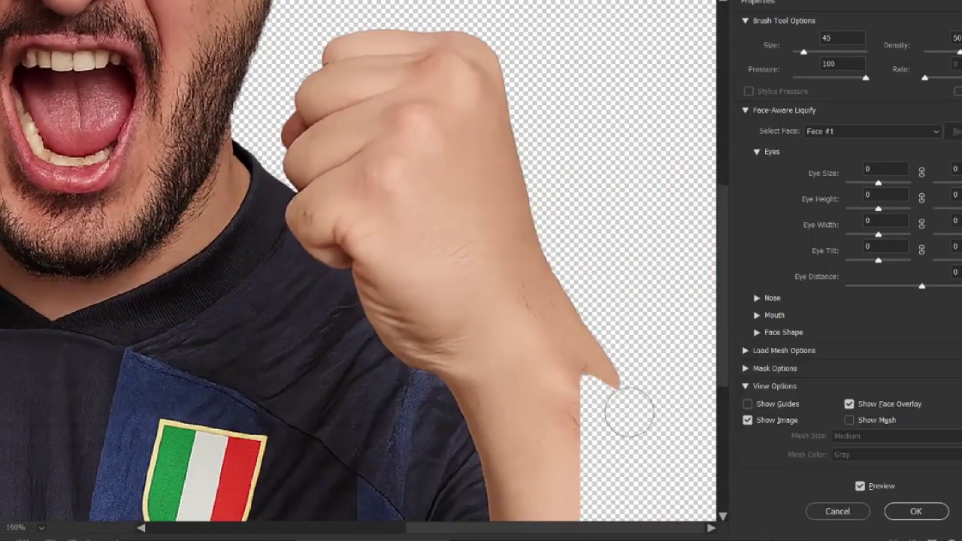
{"action": "left_click_drag", "start_coordinate": [563, 314], "coordinate": [611, 397]}
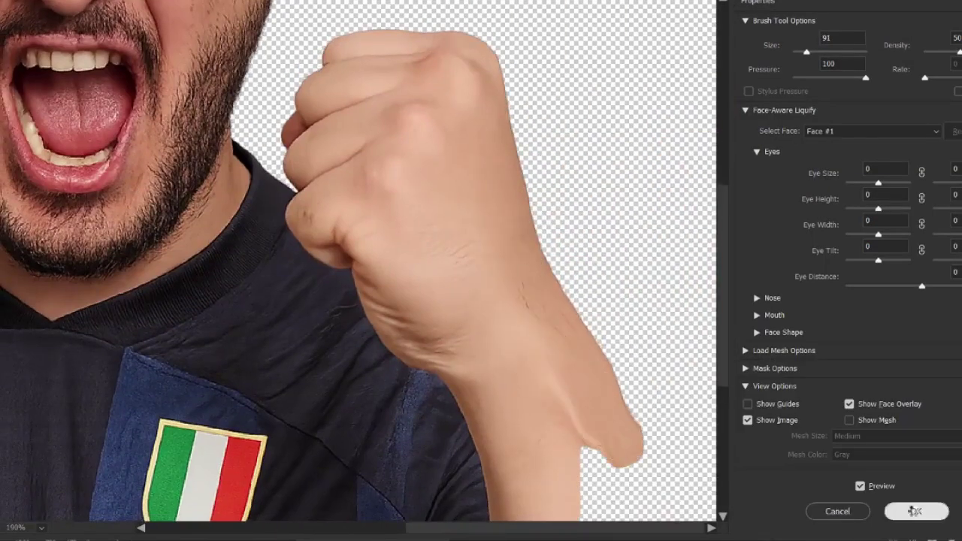
{"action": "left_click", "coordinate": [914, 511]}
{"action": "left_click", "coordinate": [188, 3]}
{"action": "left_click", "coordinate": [214, 90]}
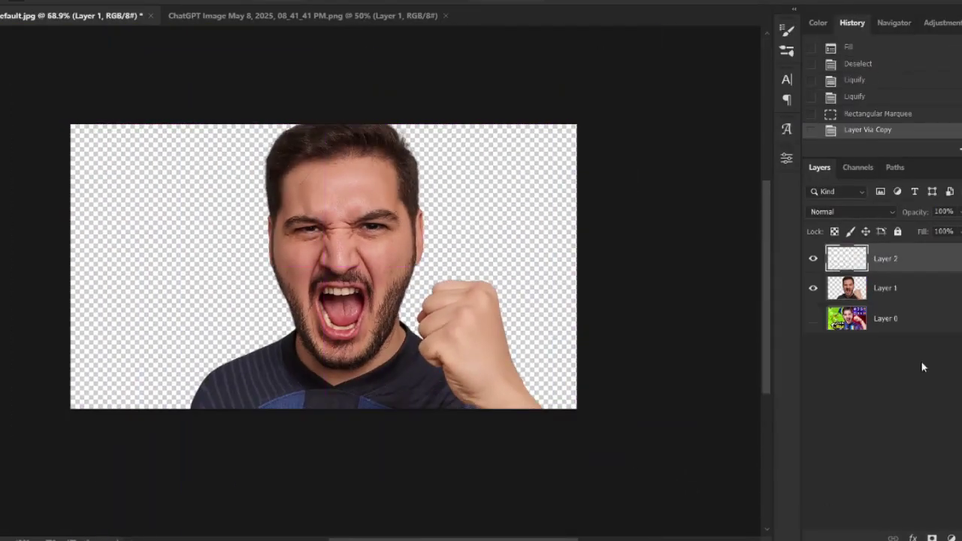
- Delete the leftover portrait layer and duplicate Layer 2
{"action": "key", "text": "Delete"}
{"action": "left_click", "coordinate": [280, 161]}
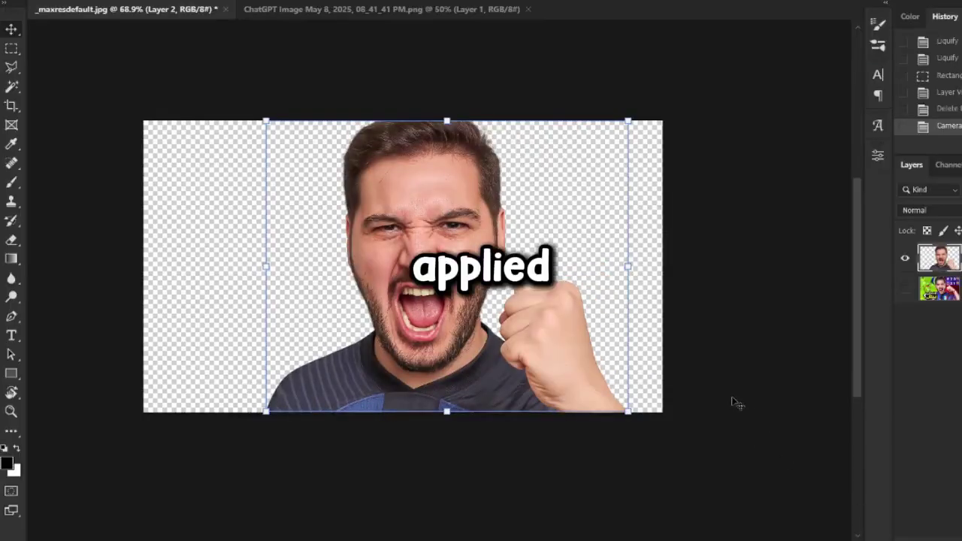
{"action": "scroll", "coordinate": [536, 247], "scroll_direction": "up", "scroll_amount": 4}
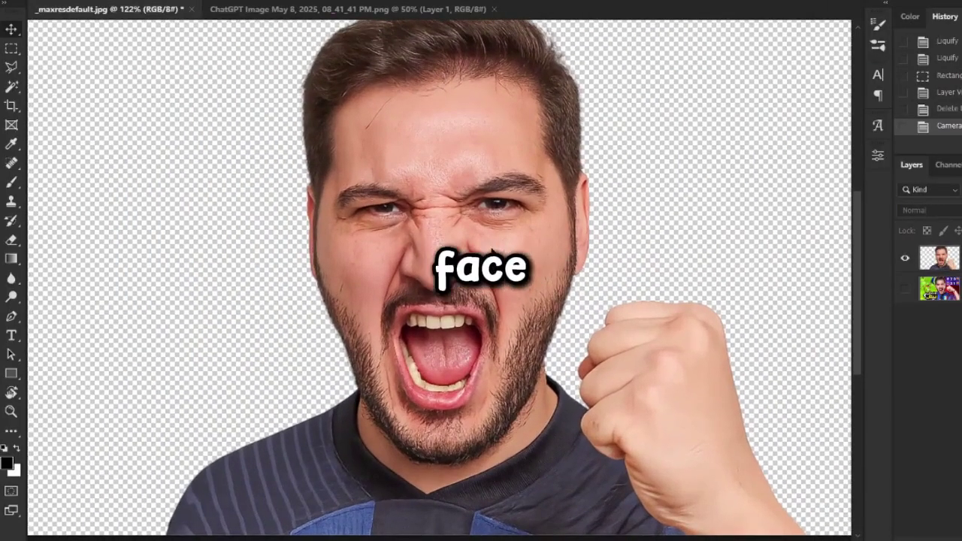
{"action": "left_click", "coordinate": [449, 234]}
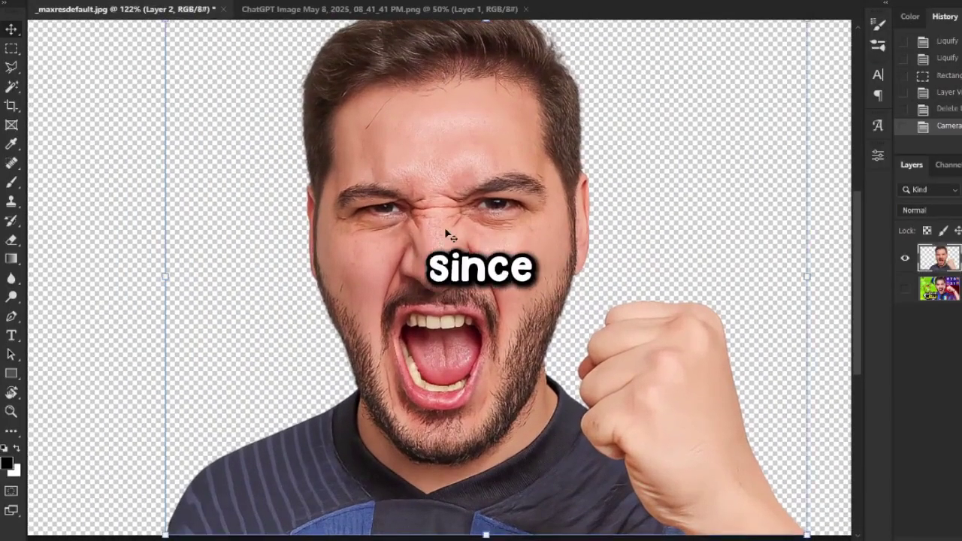
{"action": "key", "text": "ctrl+j"}
- Apply a Camera Raw Filter: Exposure +0.35, Shadows +32, Blacks +40, Texture +24
{"action": "left_click", "coordinate": [218, 0]}
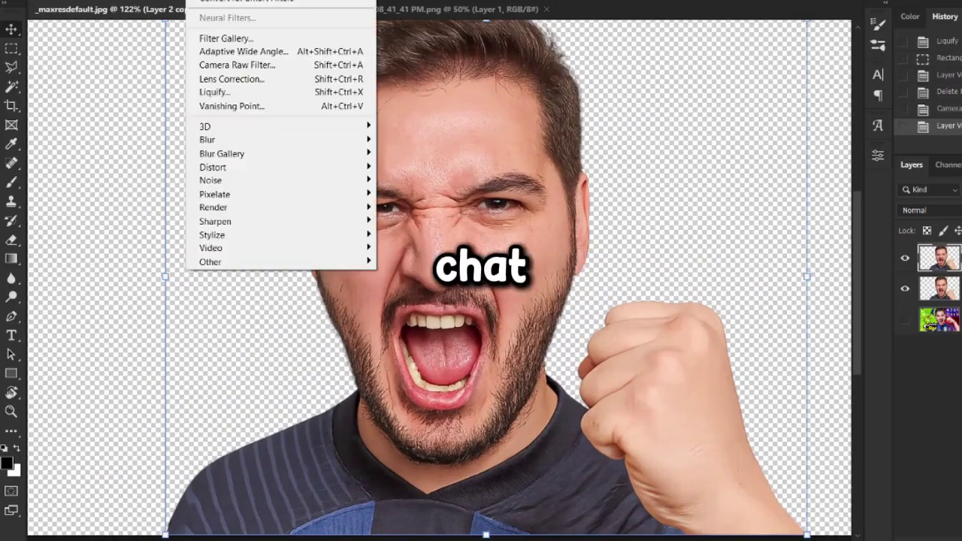
{"action": "left_click", "coordinate": [239, 65]}
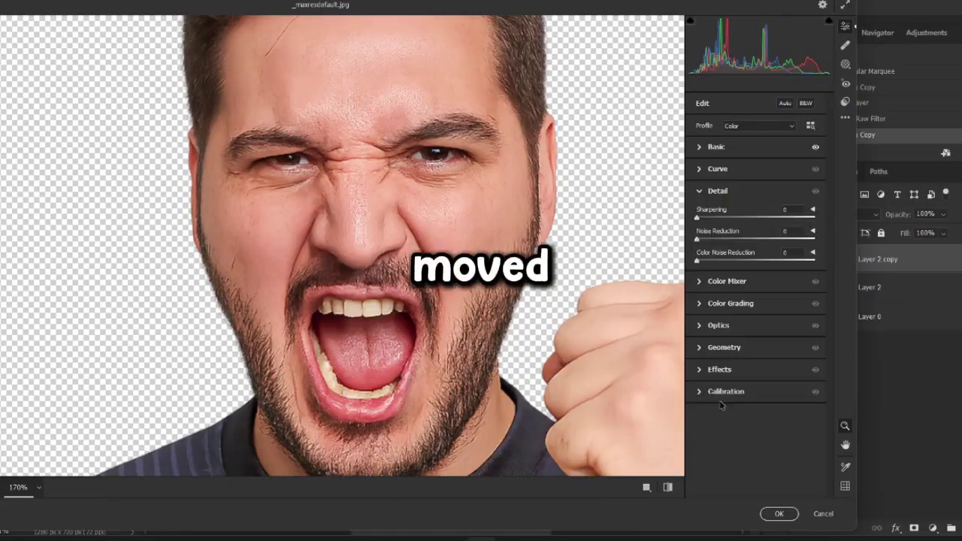
{"action": "key", "text": "Return"}
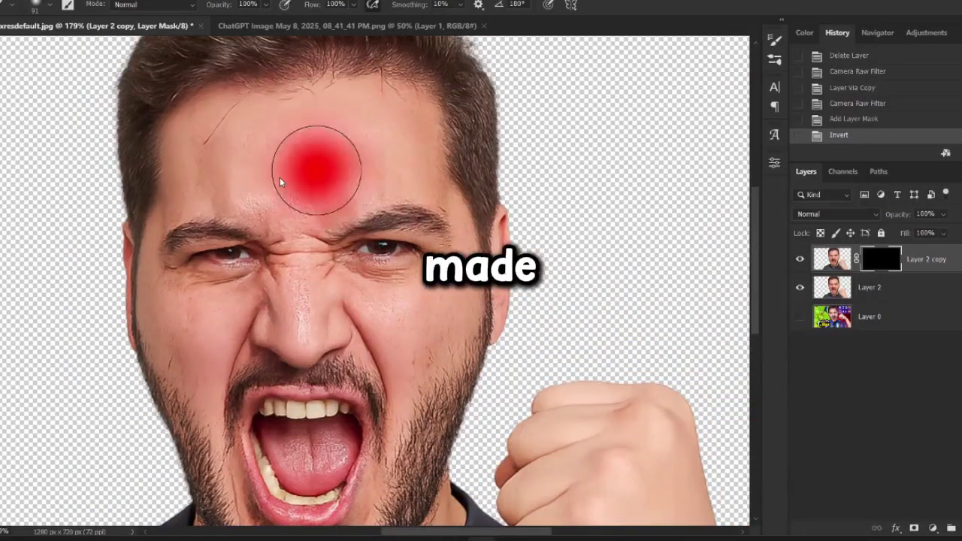
- Paint the adjusted face copy back in through its inverted mask at 75% flow
{"action": "left_click", "coordinate": [333, 155]}
{"action": "left_click", "coordinate": [230, 145]}
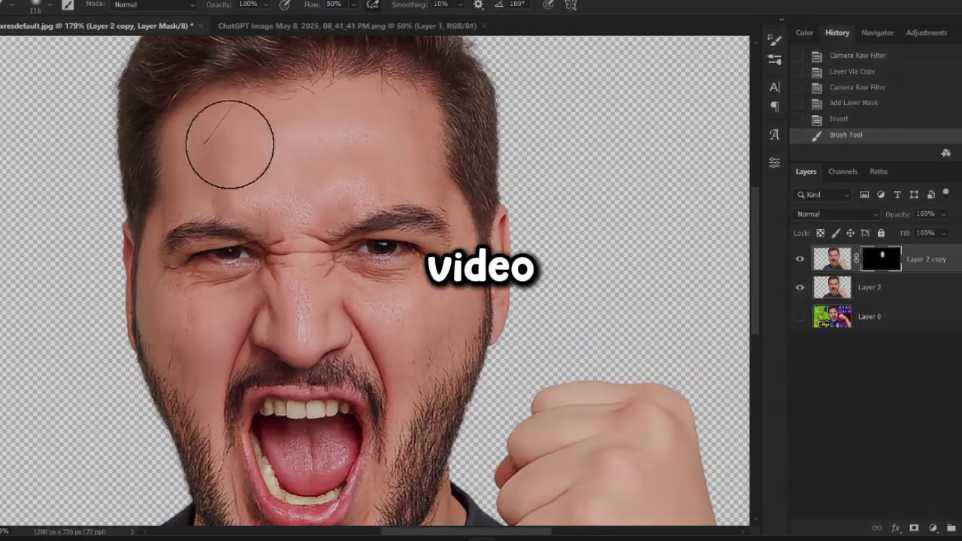
{"action": "key", "text": "shift+7"}
{"action": "key", "text": "shift+5"}
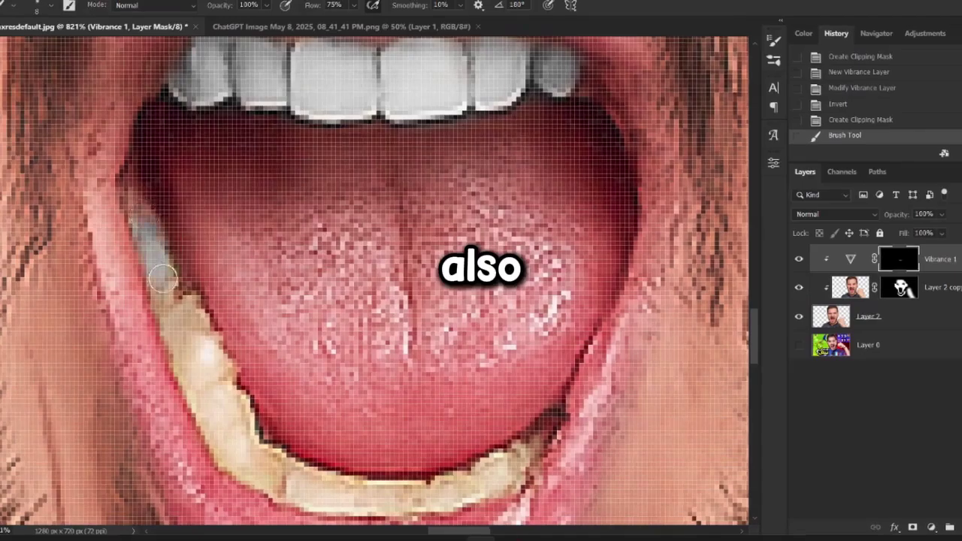
- Add masked Vibrance on the teeth and Curves along the face edge, grouped as Face Edit; re-show Layer 0
{"action": "left_click_drag", "start_coordinate": [213, 412], "coordinate": [170, 378]}
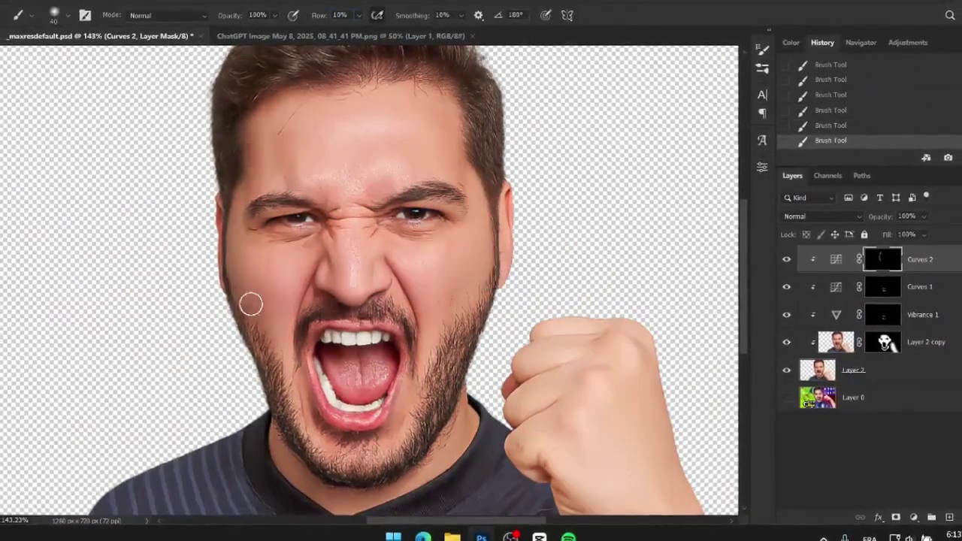
{"action": "left_click_drag", "start_coordinate": [497, 293], "coordinate": [493, 207]}
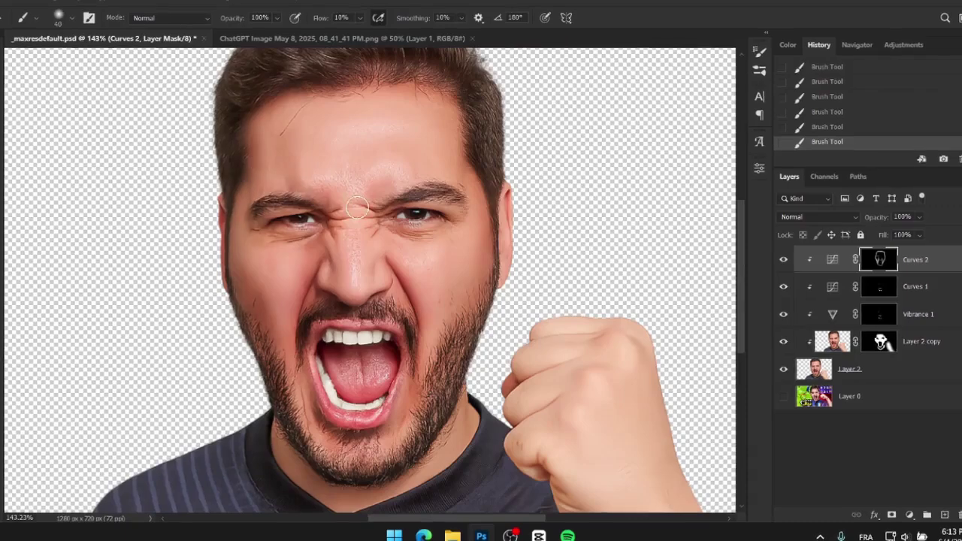
{"action": "scroll", "coordinate": [357, 206], "scroll_direction": "down", "scroll_amount": 3}
{"action": "scroll", "coordinate": [413, 270], "scroll_direction": "up", "scroll_amount": 3}
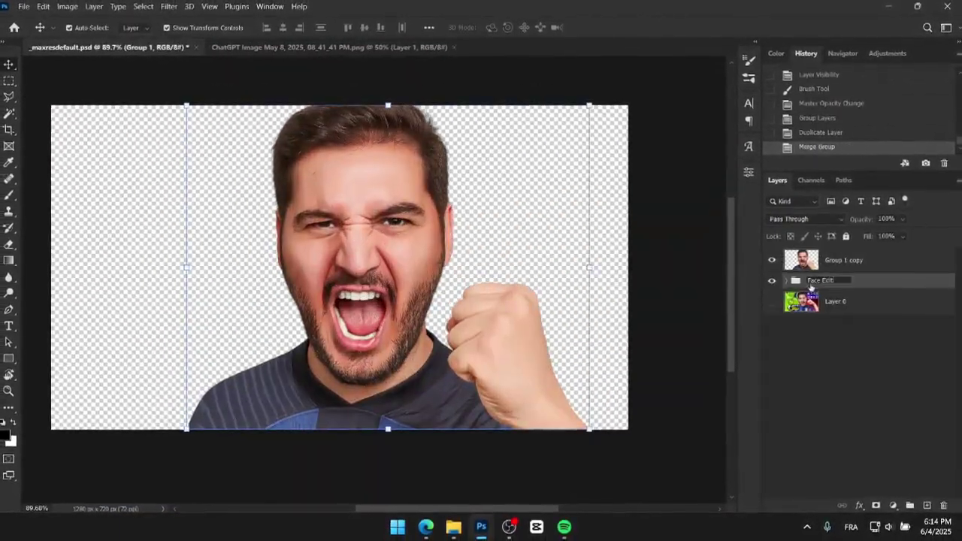
{"action": "left_click", "coordinate": [770, 260]}
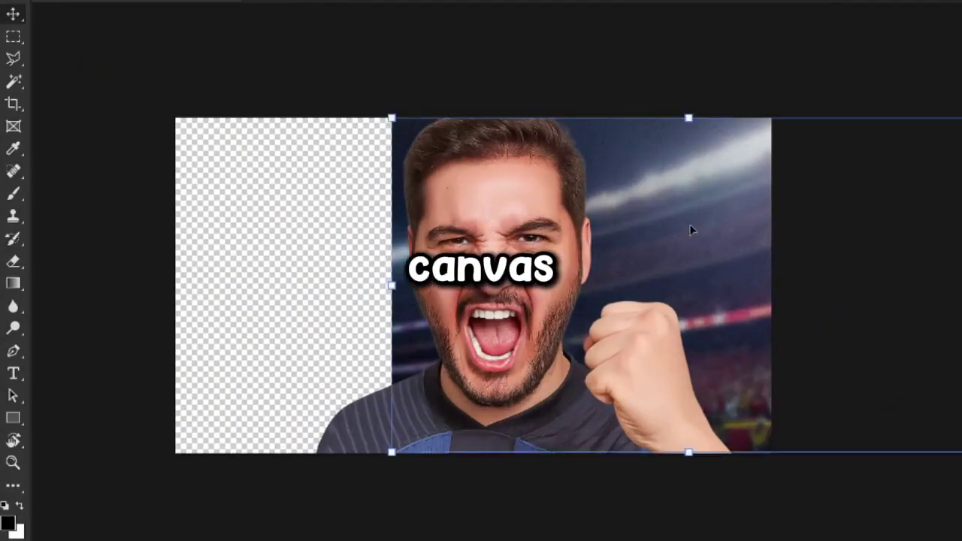
- Erase the leftover stadium strip to the left of the man
{"action": "left_click", "coordinate": [14, 261]}
{"action": "right_click", "coordinate": [429, 308]}
{"action": "key", "text": "Return"}
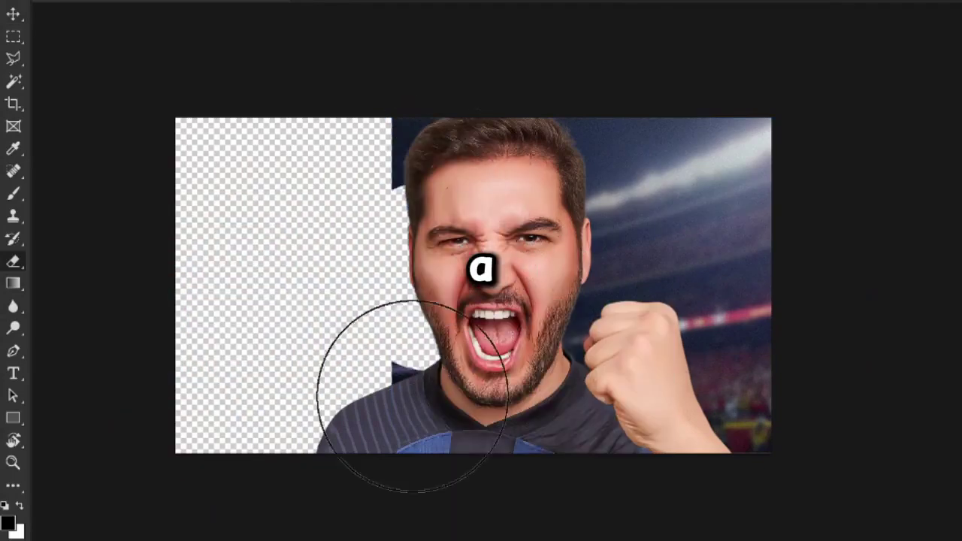
{"action": "left_click_drag", "start_coordinate": [408, 397], "coordinate": [75, 136]}
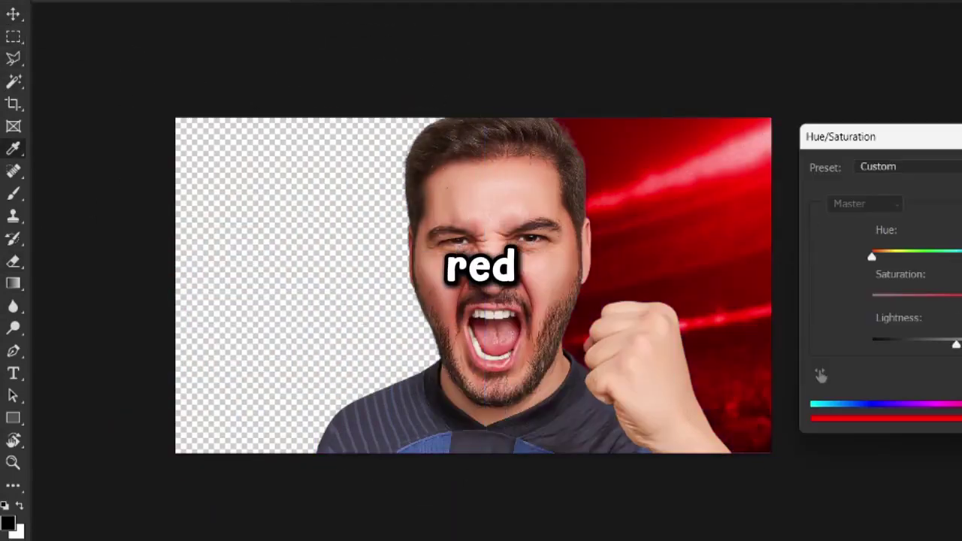
- Darken the red background with Hue/Saturation Lightness and erase its left-side fade with a large soft brush
{"action": "left_click_drag", "start_coordinate": [955, 345], "coordinate": [911, 346]}
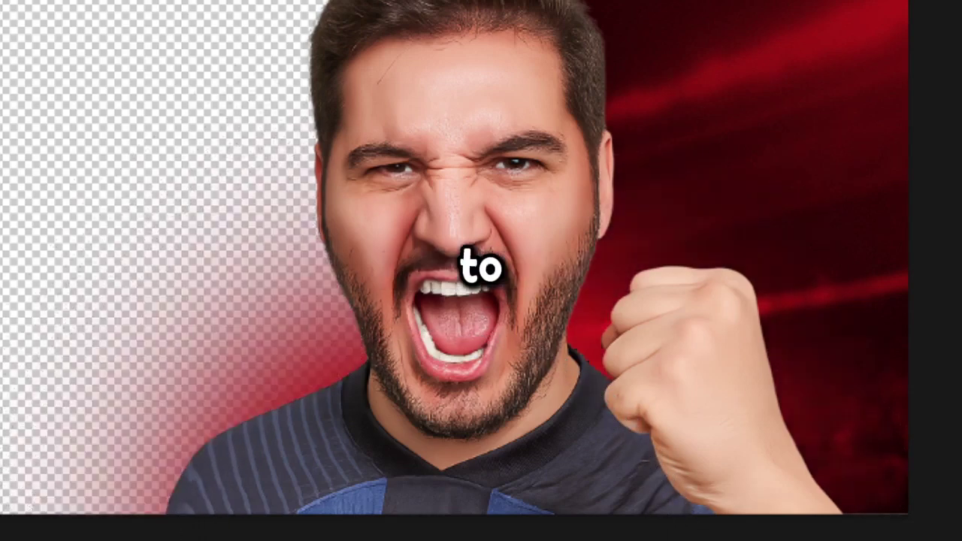
{"action": "left_click_drag", "start_coordinate": [247, 322], "coordinate": [154, 15]}
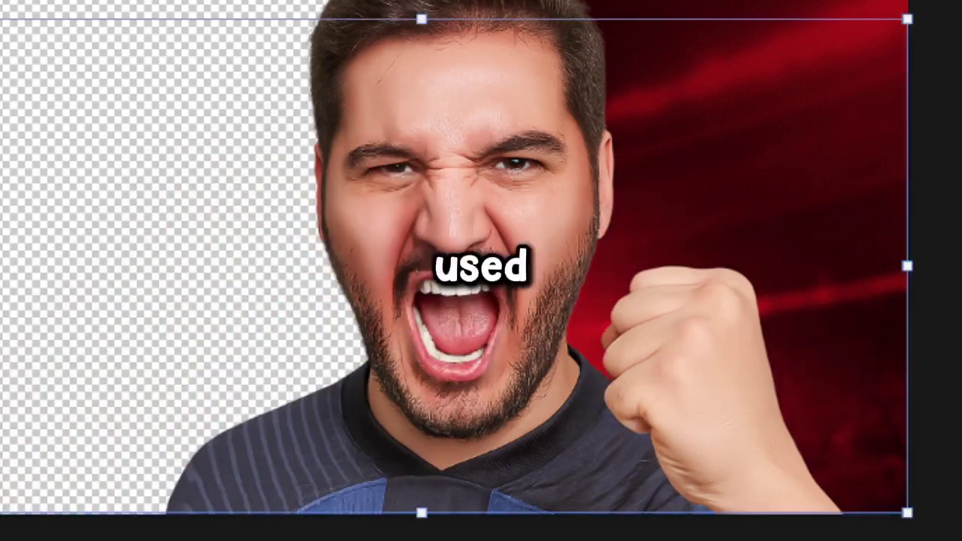
{"action": "left_click_drag", "start_coordinate": [502, 410], "coordinate": [502, 459]}
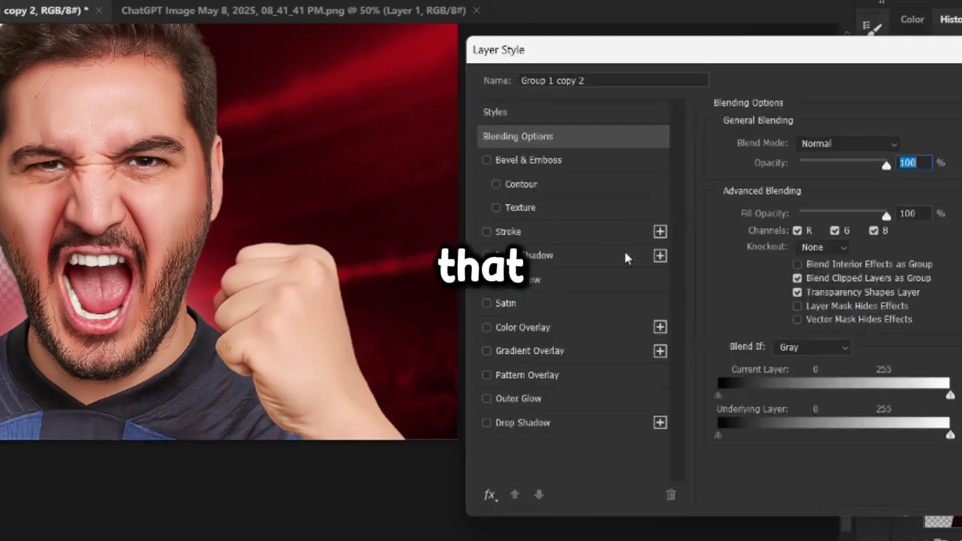
- Give the man's layer a red Inner Glow in Layer Style
{"action": "left_click", "coordinate": [570, 279]}
{"action": "left_click", "coordinate": [760, 208]}
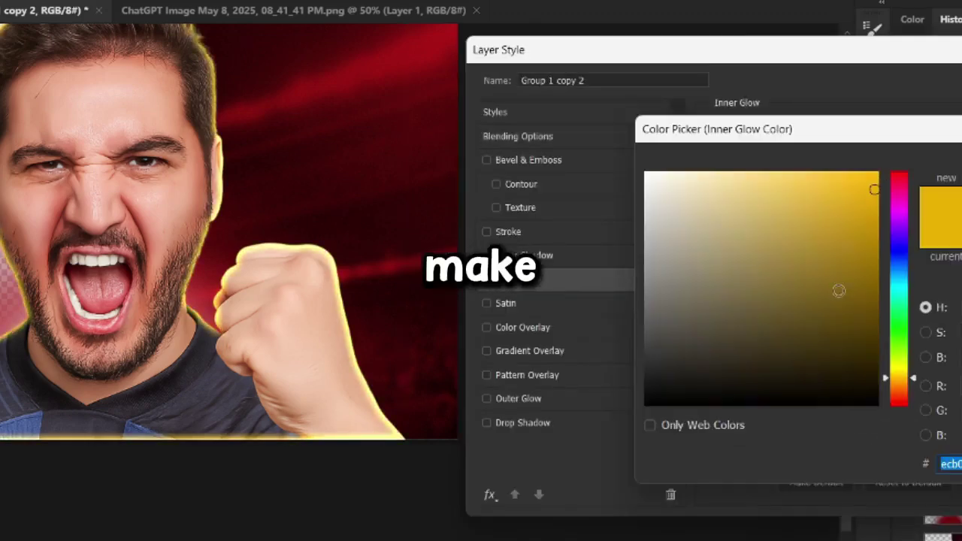
{"action": "left_click", "coordinate": [874, 190]}
{"action": "left_click", "coordinate": [816, 171]}
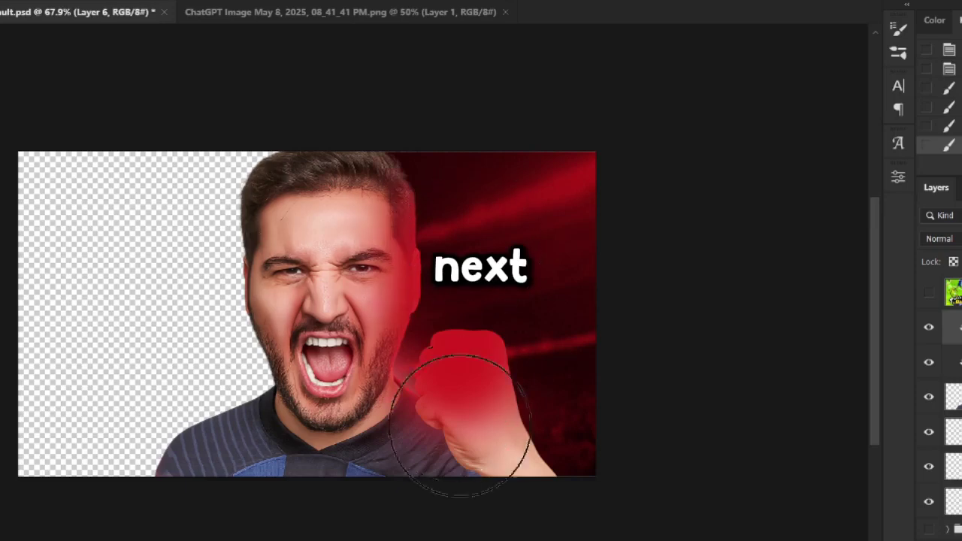
{"action": "scroll", "coordinate": [459, 421], "scroll_direction": "up", "scroll_amount": 5}
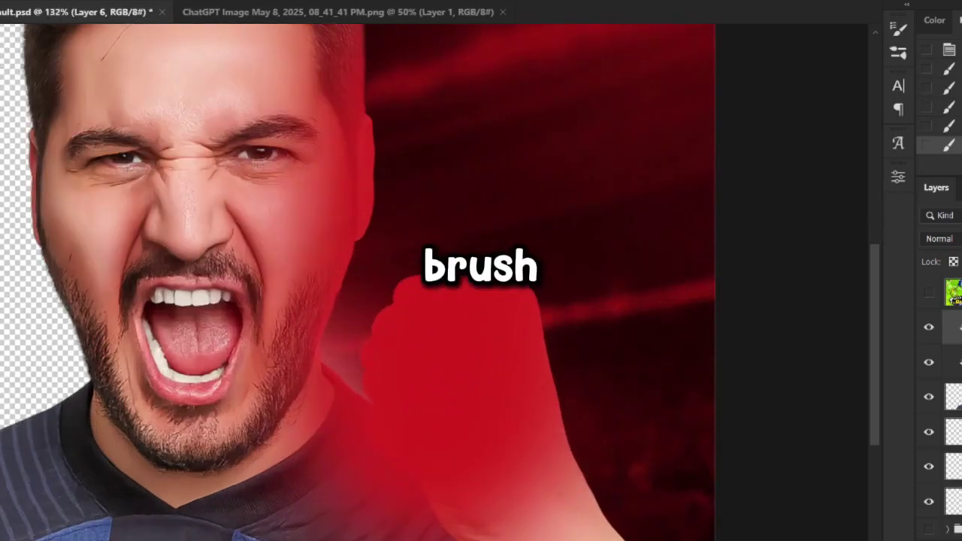
- Paint red light on Layer 6 around the fist and set the layer to Soft Light
{"action": "mouse_move", "coordinate": [462, 386]}
{"action": "left_mouse_down"}
{"action": "mouse_move", "coordinate": [443, 349]}
{"action": "mouse_move", "coordinate": [430, 408]}
{"action": "mouse_move", "coordinate": [516, 504]}
{"action": "mouse_move", "coordinate": [278, 494]}
{"action": "mouse_move", "coordinate": [248, 481]}
{"action": "left_mouse_up"}
{"action": "left_click", "coordinate": [939, 238]}
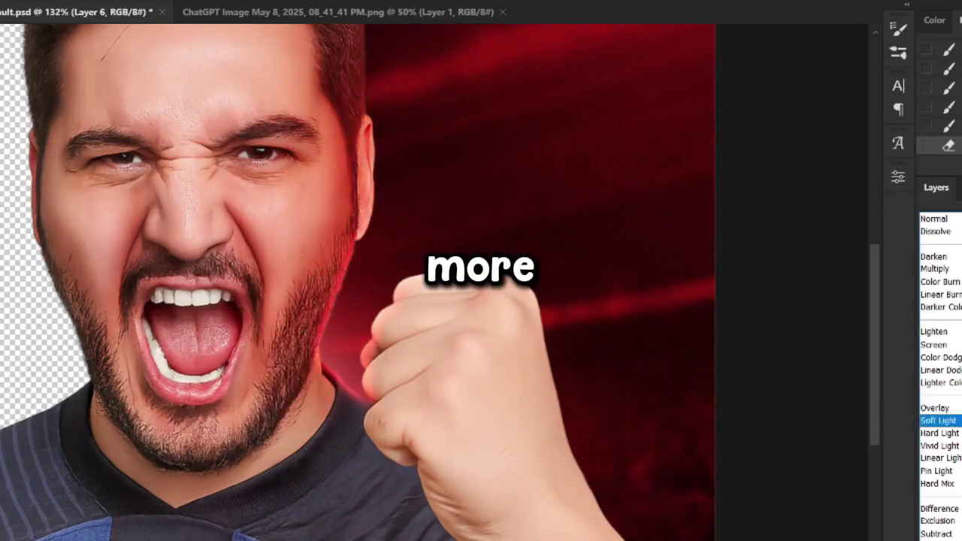
{"action": "left_click", "coordinate": [940, 420]}
{"action": "key", "text": "v"}
{"action": "scroll", "coordinate": [296, 447], "scroll_direction": "down", "scroll_amount": 6}
{"action": "scroll", "coordinate": [225, 210], "scroll_direction": "up", "scroll_amount": 8}
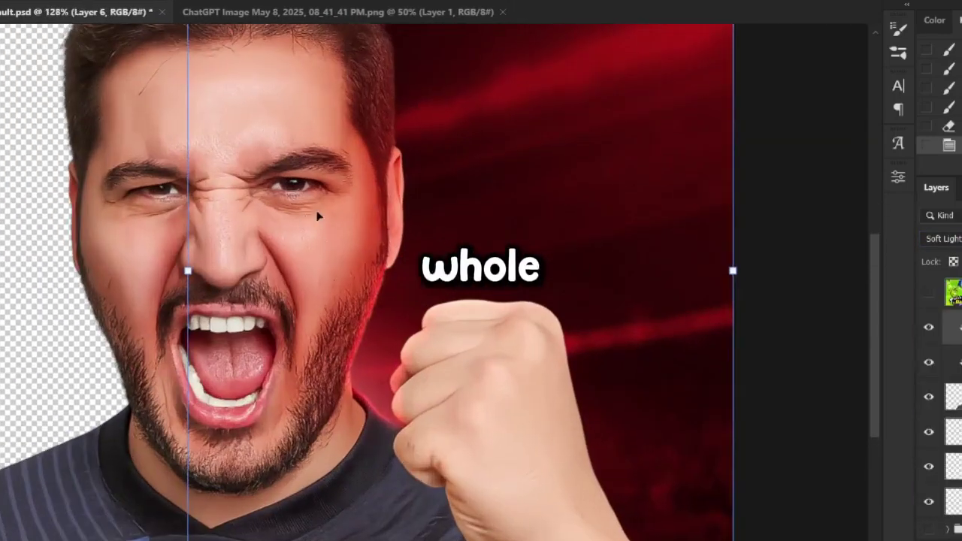
{"action": "left_click_drag", "start_coordinate": [317, 216], "coordinate": [336, 293]}
- Erase the red light from the nose bridge, cheek, ear and hair with a small soft eraser
{"action": "key", "text": "e"}
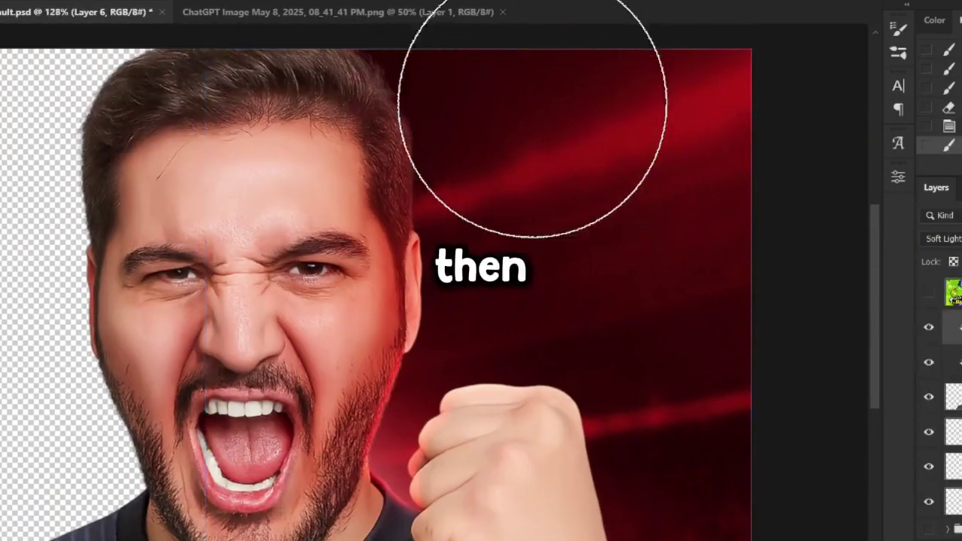
{"action": "key", "text": "bracketleft"}
{"action": "key", "text": "bracketleft"}
{"action": "key", "text": "bracketleft"}
{"action": "key", "text": "bracketleft"}
{"action": "key", "text": "bracketleft"}
{"action": "key", "text": "bracketleft"}
{"action": "key", "text": "bracketleft"}
{"action": "key", "text": "bracketleft"}
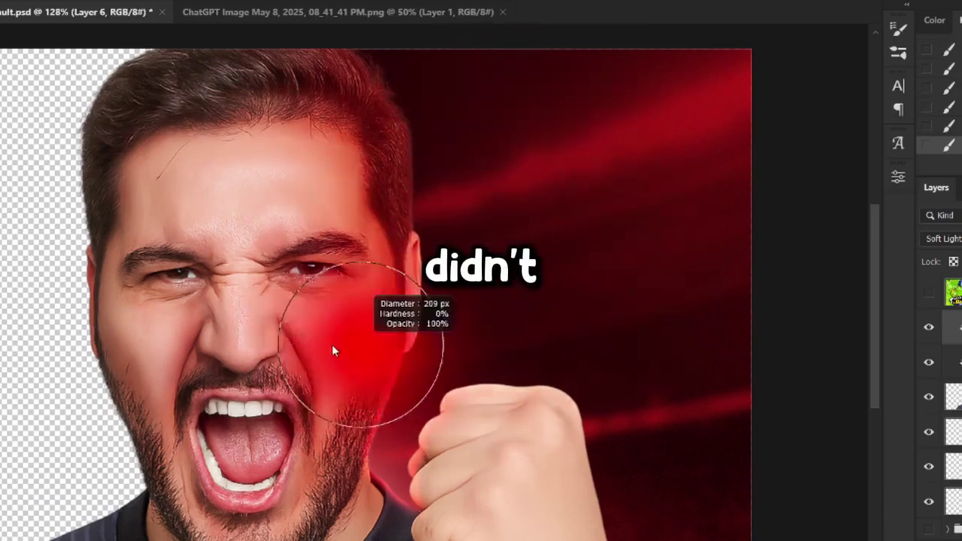
{"action": "scroll", "coordinate": [268, 293], "scroll_direction": "up", "scroll_amount": 5}
{"action": "left_click_drag", "start_coordinate": [268, 293], "coordinate": [283, 258]}
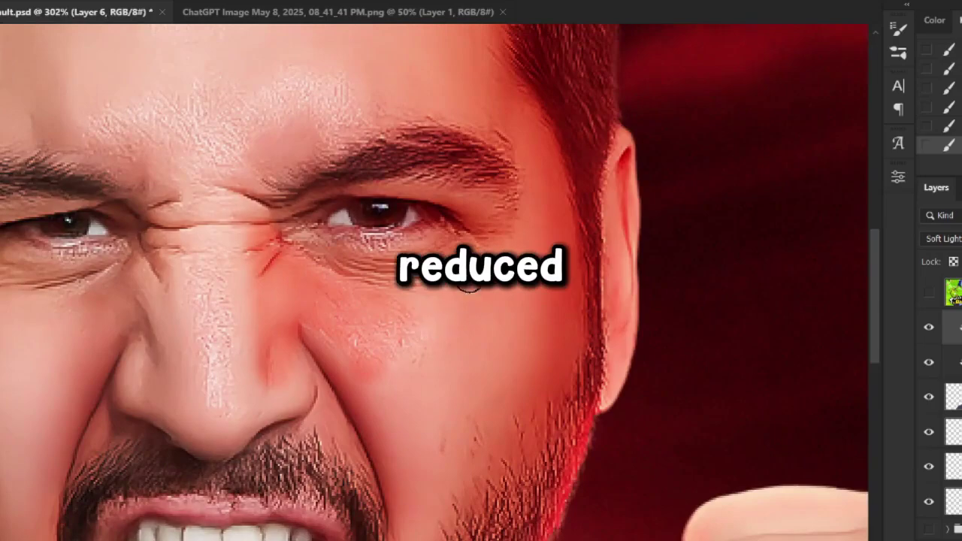
{"action": "scroll", "coordinate": [393, 397], "scroll_direction": "up", "scroll_amount": 4}
{"action": "scroll", "coordinate": [455, 365], "scroll_direction": "down", "scroll_amount": 5}
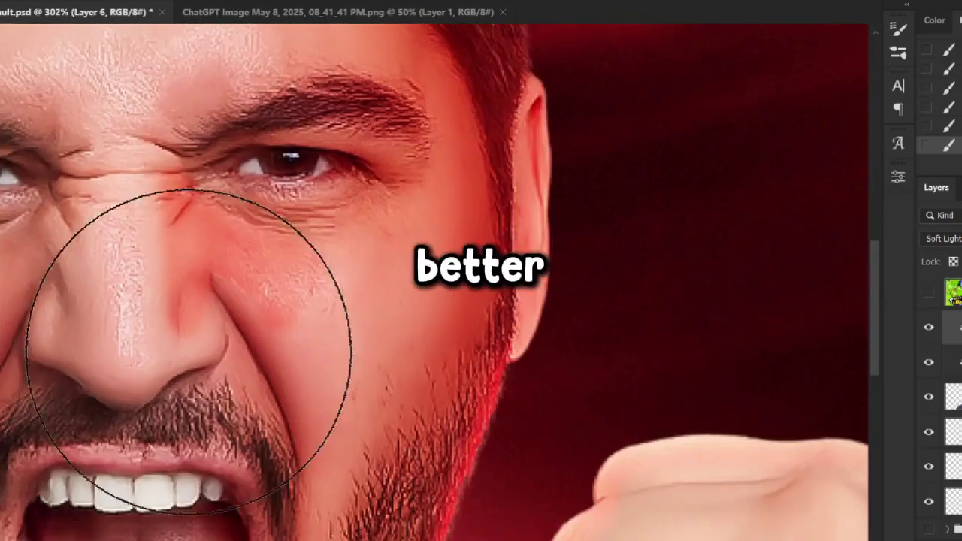
{"action": "key", "text": "bracketleft"}
{"action": "key", "text": "bracketleft"}
{"action": "key", "text": "bracketleft"}
{"action": "key", "text": "bracketleft"}
{"action": "key", "text": "bracketleft"}
{"action": "key", "text": "bracketleft"}
{"action": "mouse_move", "coordinate": [188, 351]}
{"action": "left_mouse_down"}
{"action": "mouse_move", "coordinate": [282, 349]}
{"action": "mouse_move", "coordinate": [507, 282]}
{"action": "mouse_move", "coordinate": [523, 191]}
{"action": "mouse_move", "coordinate": [432, 30]}
{"action": "left_mouse_up"}
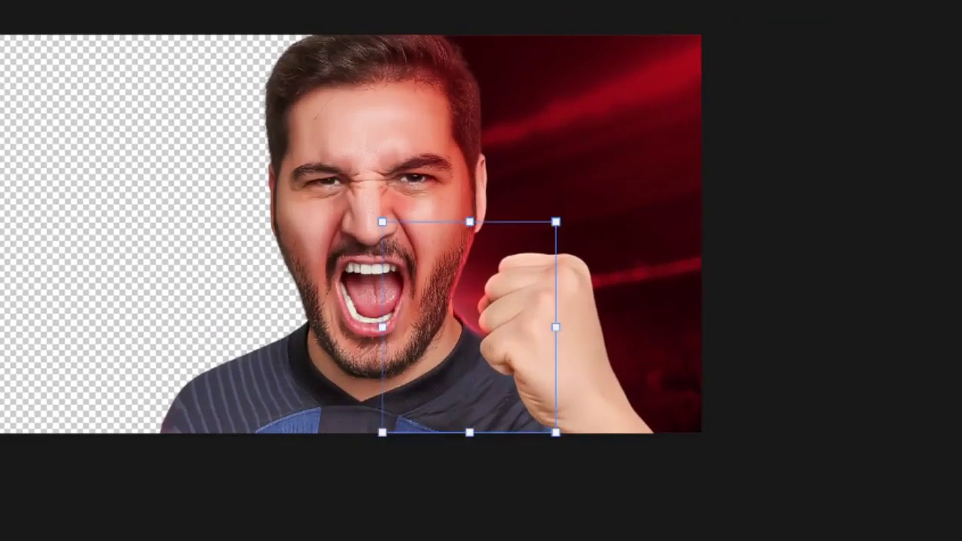
- Touch up the light around the fist and flip the placed nebula texture horizontally
{"action": "key", "text": "Return"}
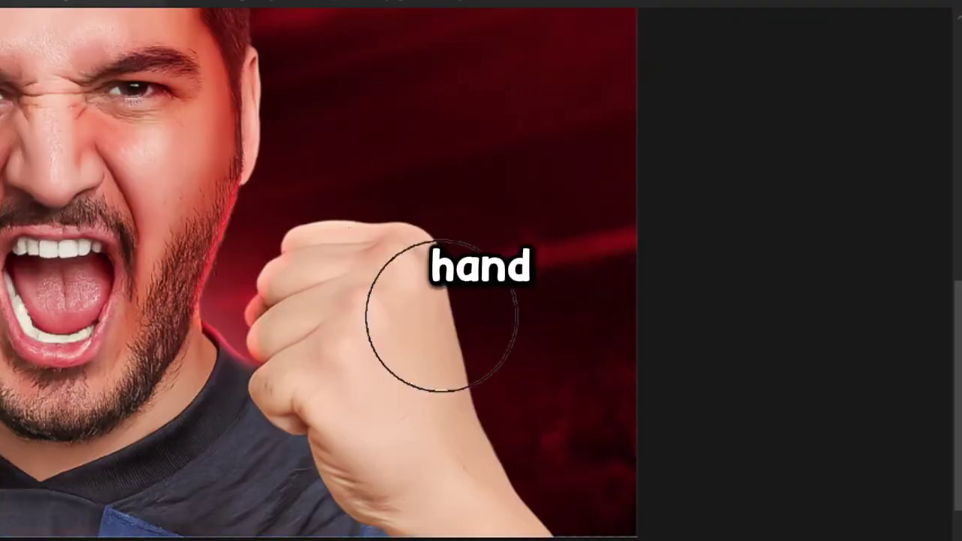
{"action": "scroll", "coordinate": [521, 311], "scroll_direction": "up", "scroll_amount": 3}
{"action": "scroll", "coordinate": [447, 343], "scroll_direction": "right", "scroll_amount": 3}
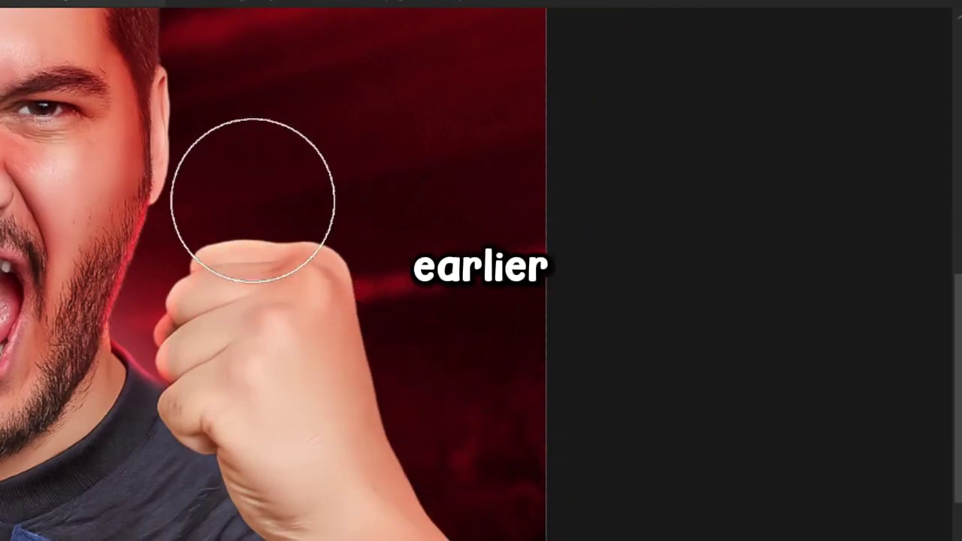
{"action": "scroll", "coordinate": [408, 396], "scroll_direction": "down", "scroll_amount": 3}
{"action": "scroll", "coordinate": [408, 397], "scroll_direction": "up", "scroll_amount": 3}
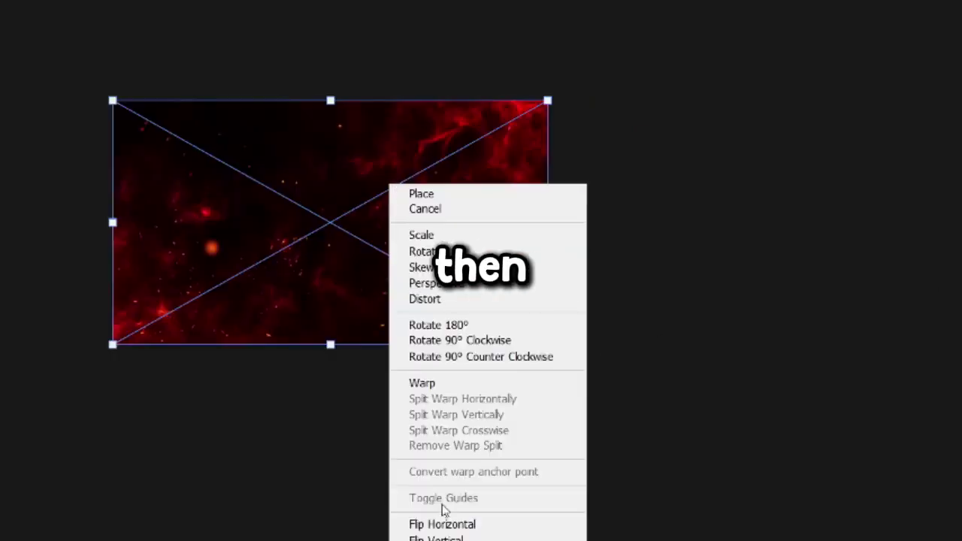
{"action": "left_click", "coordinate": [439, 522]}
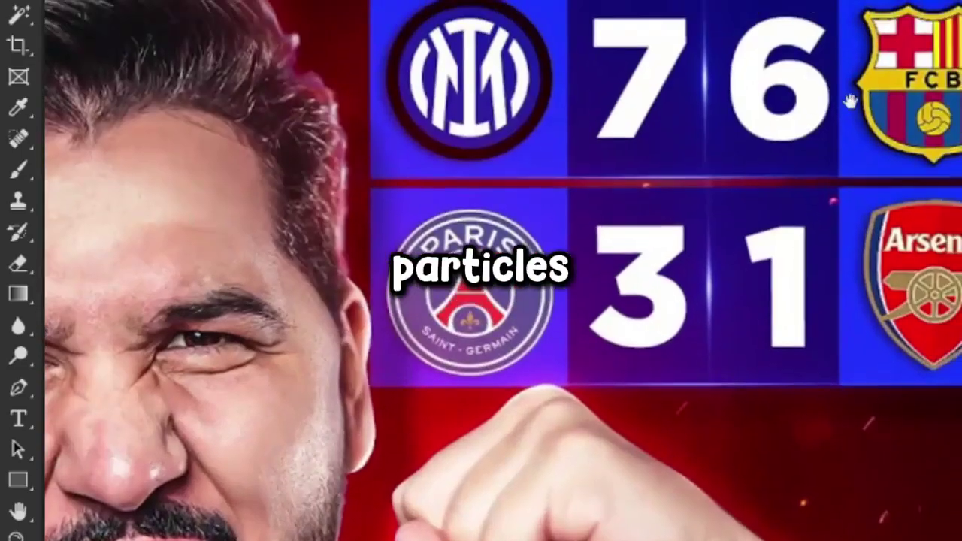
- Cover the top scoreboard row with a blue rectangle and a narrowed duplicate moved right
{"action": "left_click_drag", "start_coordinate": [32, 18], "coordinate": [588, 172]}
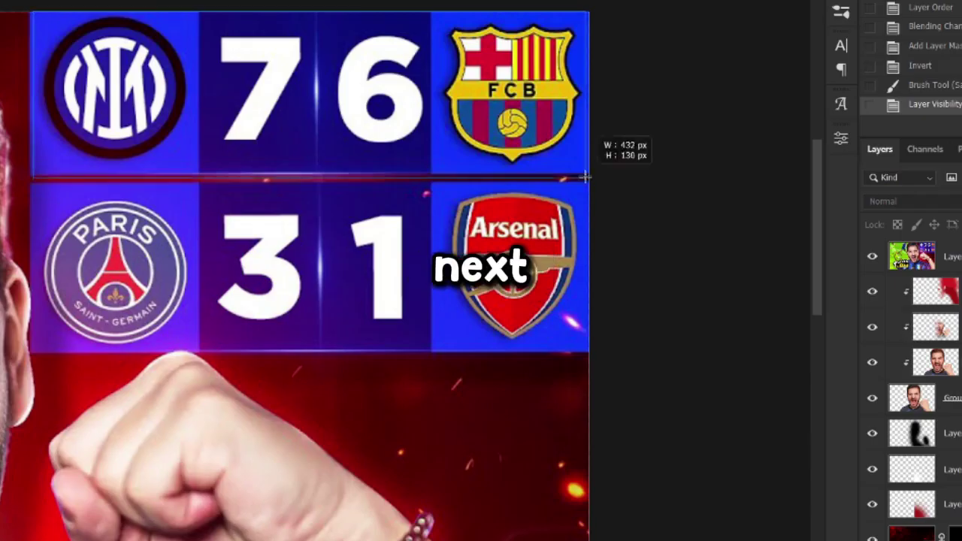
{"action": "left_click", "coordinate": [642, 307]}
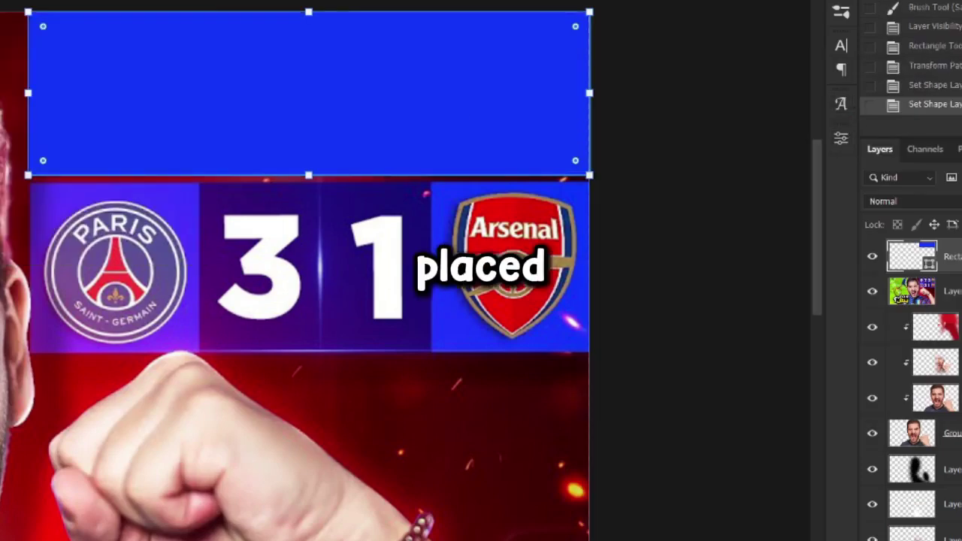
{"action": "mouse_move", "coordinate": [475, 83]}
{"action": "left_mouse_down"}
{"action": "mouse_move", "coordinate": [476, 244]}
{"action": "mouse_move", "coordinate": [476, 82]}
{"action": "left_mouse_up"}
{"action": "key", "text": "ctrl+t"}
{"action": "left_click_drag", "start_coordinate": [589, 93], "coordinate": [200, 93]}
{"action": "key", "text": "Return"}
{"action": "left_click_drag", "start_coordinate": [69, 110], "coordinate": [460, 111]}
- Recolour the middle box to #2b0f7e and copy the light strip to the top row
{"action": "double_click", "coordinate": [911, 255]}
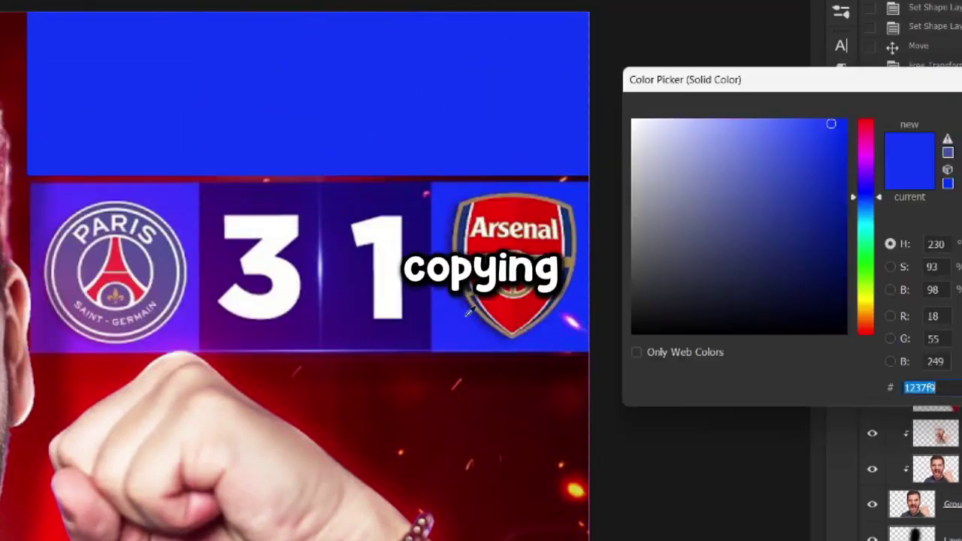
{"action": "left_click", "coordinate": [821, 227]}
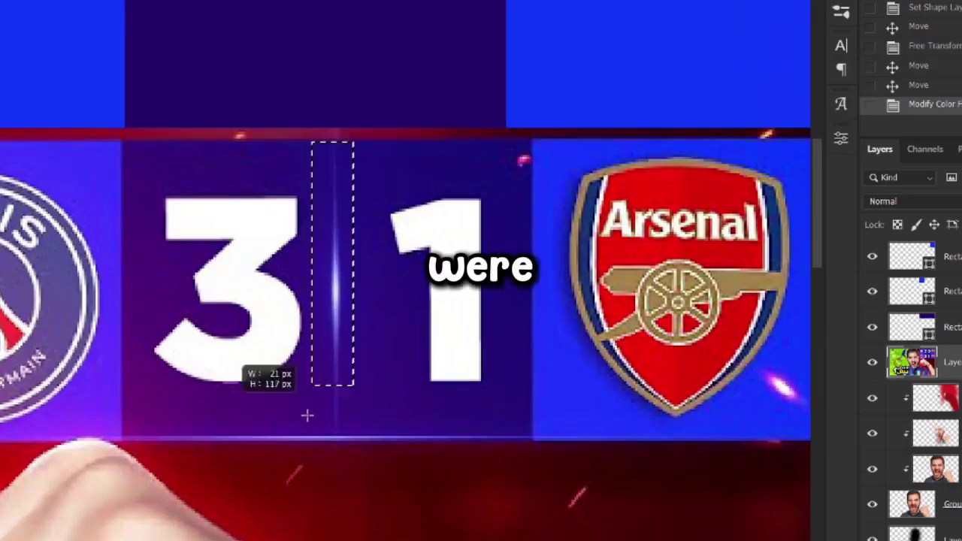
{"action": "key", "text": "ctrl+j"}
{"action": "key", "text": "ctrl+shift+bracketright"}
{"action": "left_click_drag", "start_coordinate": [335, 301], "coordinate": [334, 15]}
{"action": "left_click", "coordinate": [897, 202]}
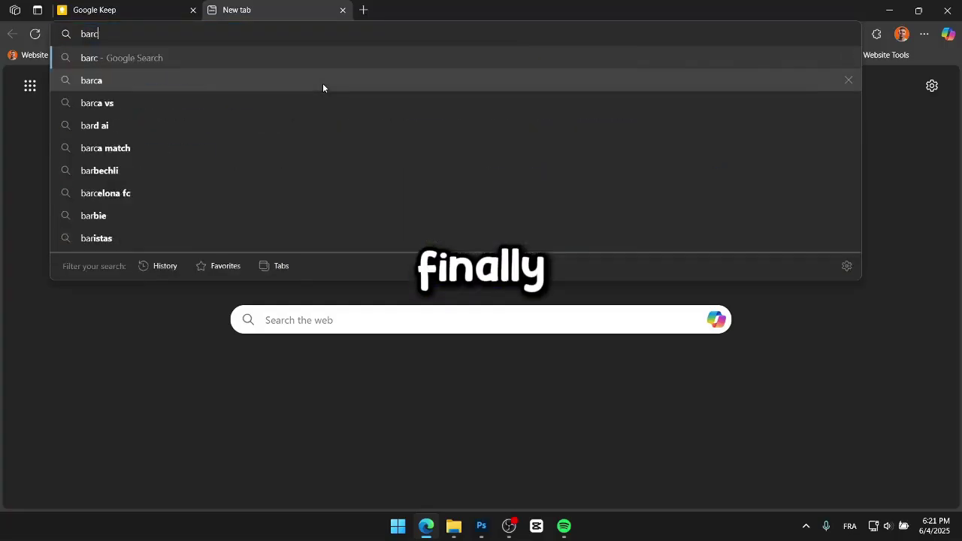
- Search 'barca logo' and show image results, then select the 7 and 6 score digits
{"action": "type", "text": "a logo"}
{"action": "key", "text": "Return"}
{"action": "left_click", "coordinate": [169, 135]}
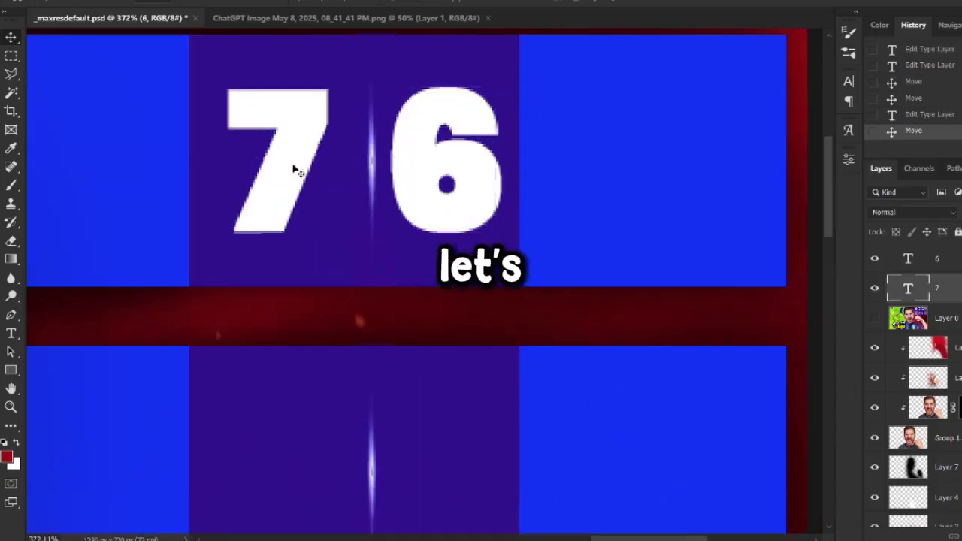
{"action": "left_click", "coordinate": [297, 171]}
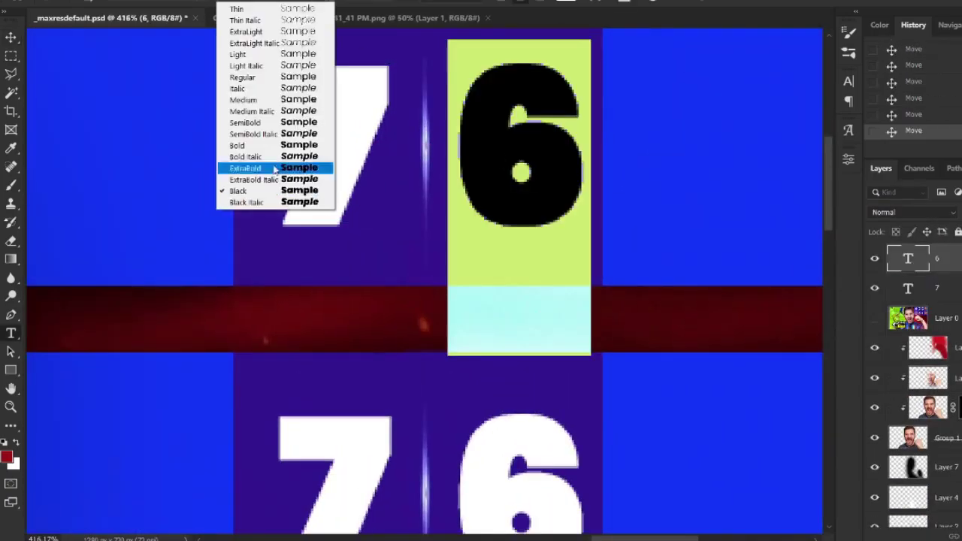
- Commit the edited score text so the centre boxes show 7 6 and 3 1
{"action": "key", "text": "ctrl+Return"}
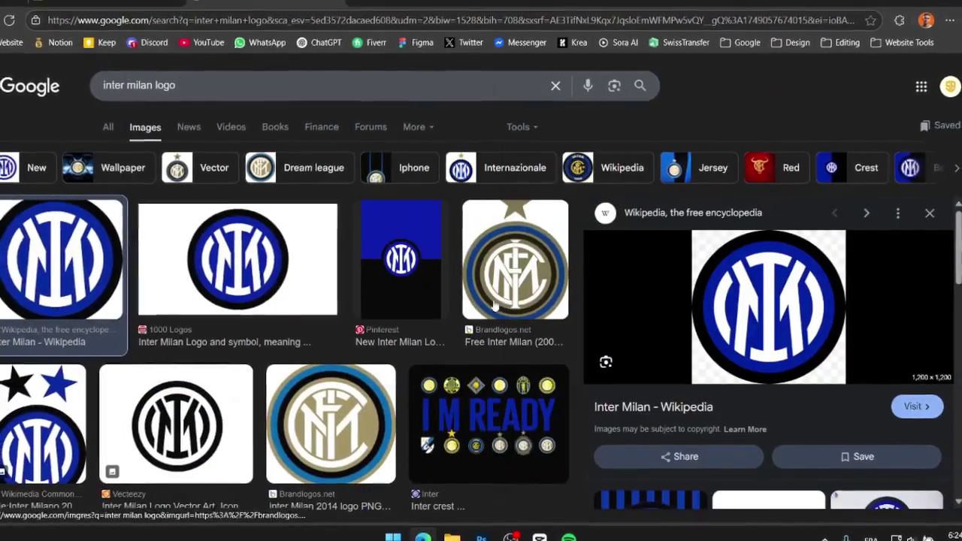
- Search Google Images for the PSG logo, then replace it with an 'Arsenal logo' search
{"action": "left_click", "coordinate": [205, 83]}
{"action": "key", "text": "Return"}
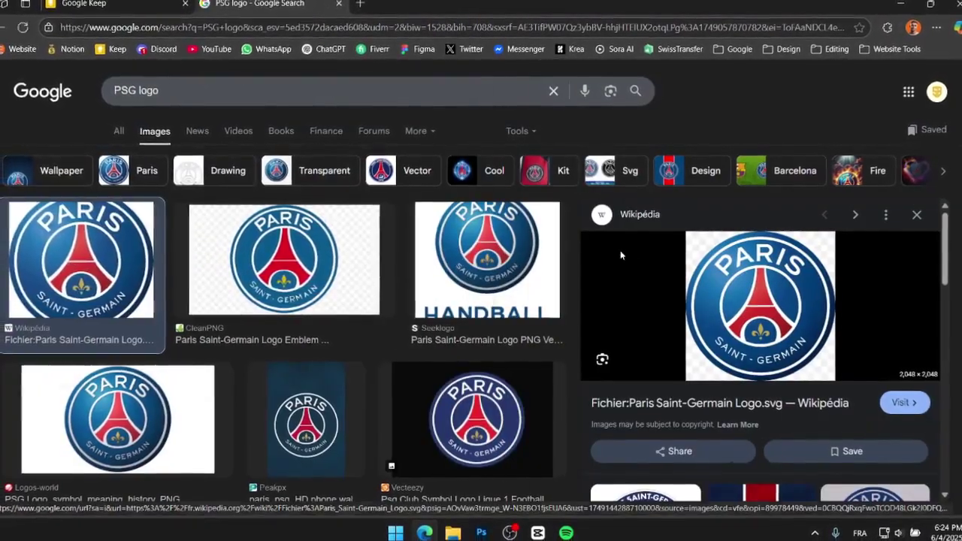
{"action": "left_click", "coordinate": [149, 87]}
{"action": "type", "text": "A"}
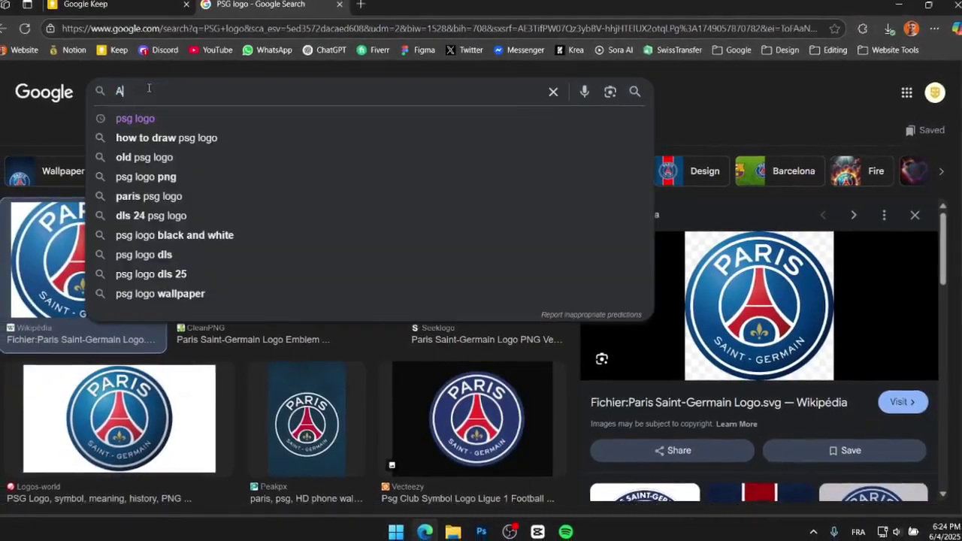
{"action": "type", "text": "rsenal logo"}
{"action": "key", "text": "Return"}
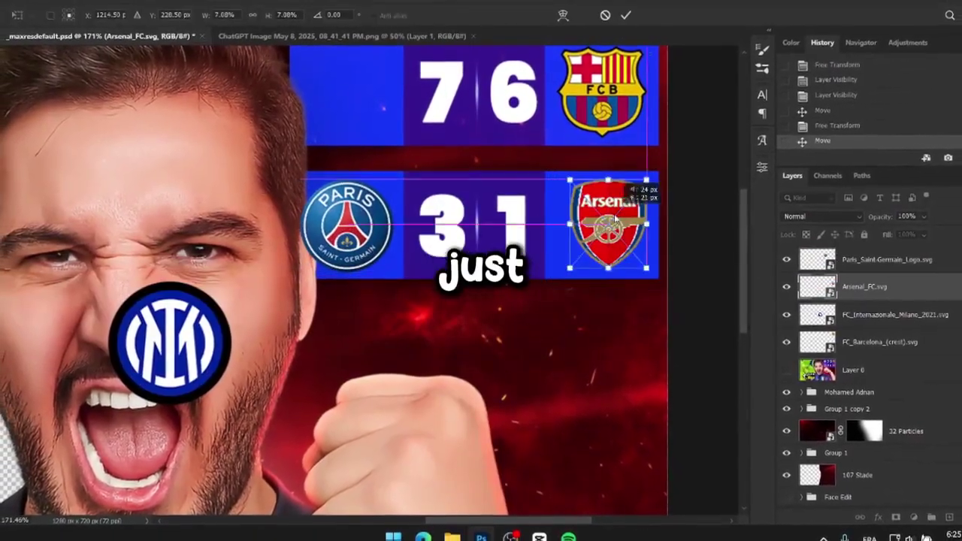
- Place the Inter logo at the scoreboard's top-left and give the score table group a drop shadow
{"action": "left_click_drag", "start_coordinate": [212, 318], "coordinate": [393, 88]}
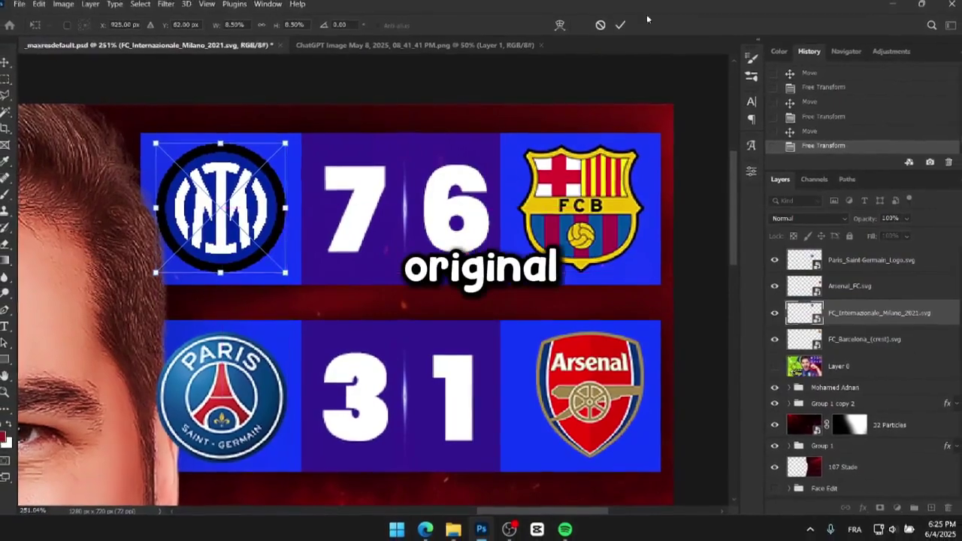
{"action": "key", "text": "Return"}
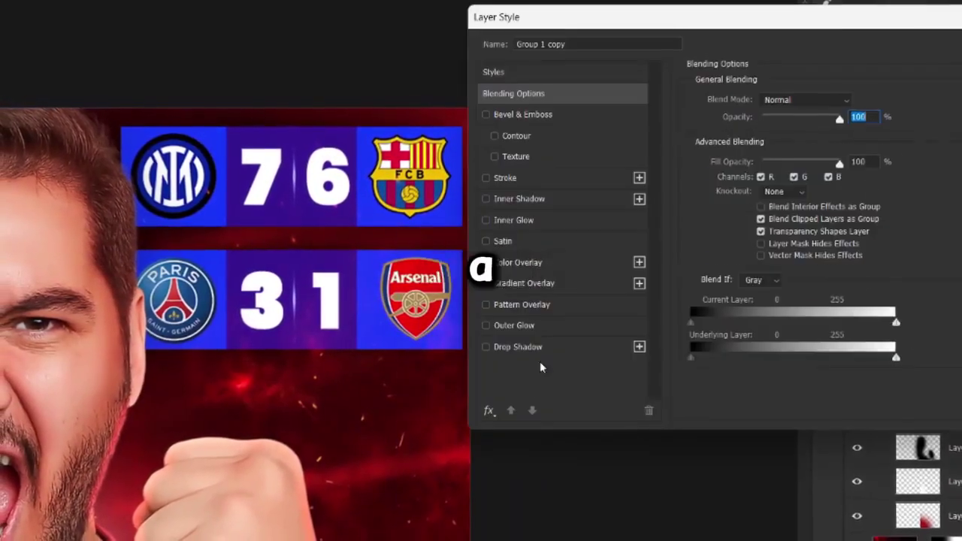
{"action": "left_click", "coordinate": [529, 347]}
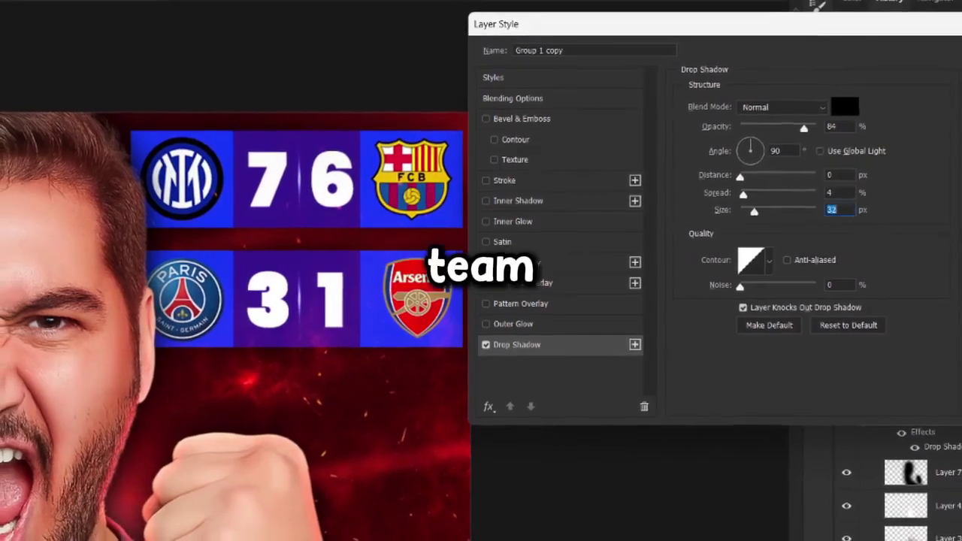
{"action": "key", "text": "Return"}
{"action": "right_click", "coordinate": [928, 434]}
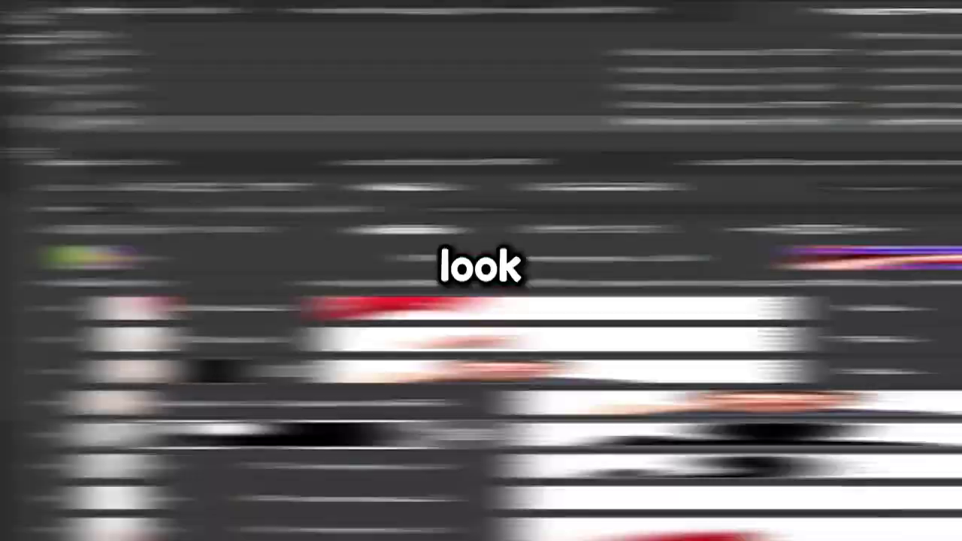
- Browse the foul photo image results and preview the first one
{"action": "scroll", "coordinate": [429, 423], "scroll_direction": "down", "scroll_amount": 3}
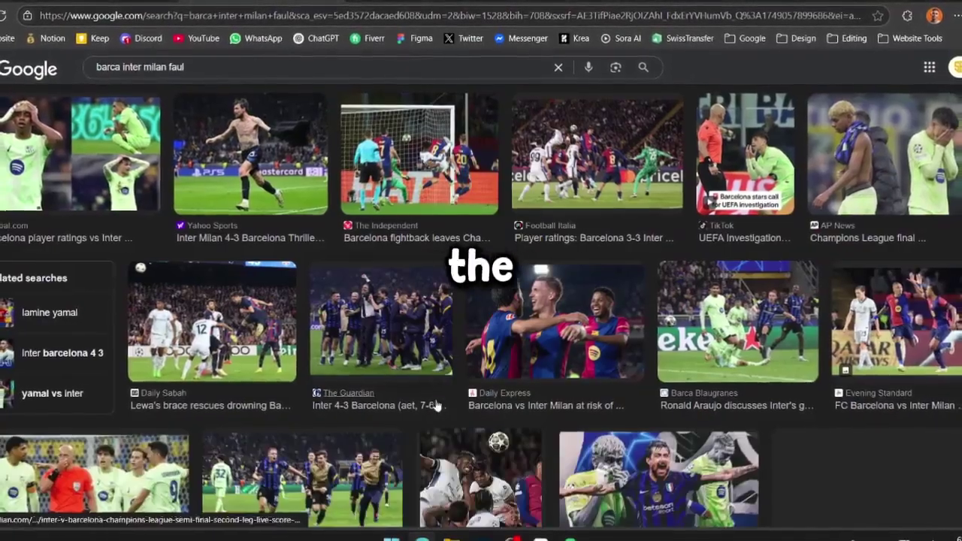
{"action": "scroll", "coordinate": [444, 342], "scroll_direction": "down", "scroll_amount": 4}
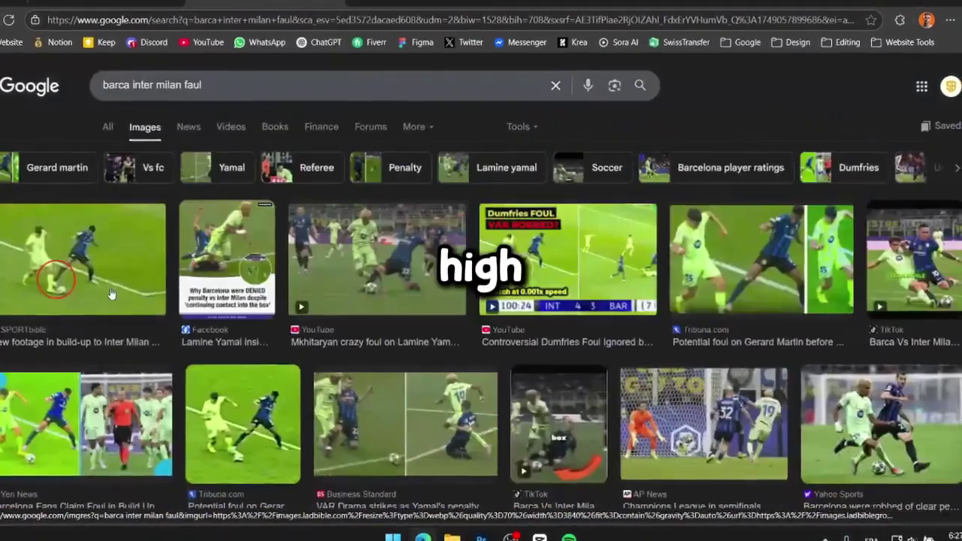
{"action": "left_click", "coordinate": [110, 293]}
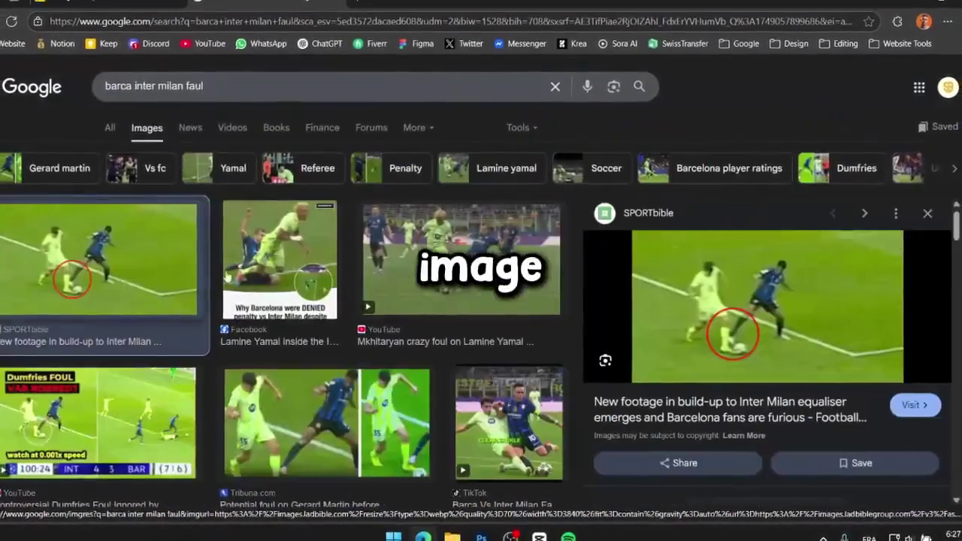
{"action": "scroll", "coordinate": [668, 489], "scroll_direction": "down", "scroll_amount": 2}
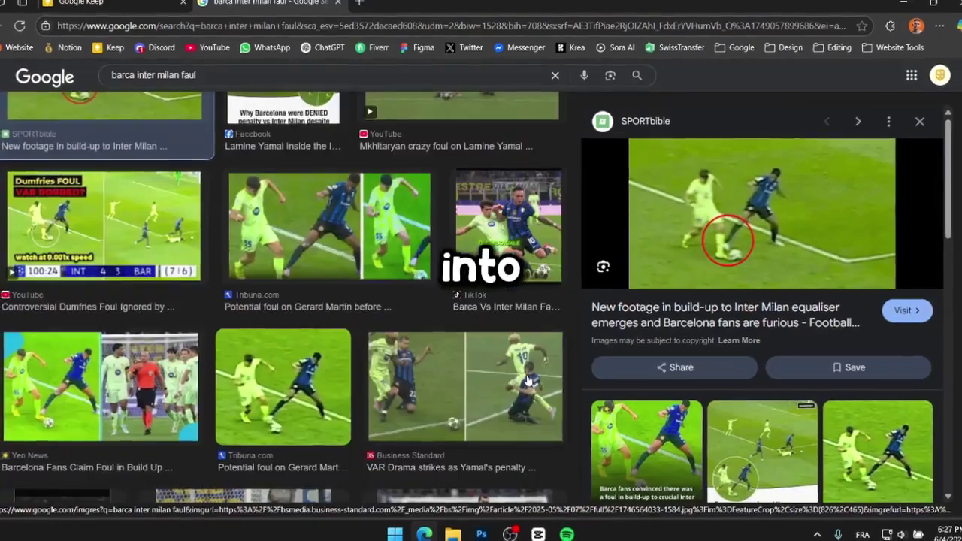
{"action": "scroll", "coordinate": [528, 382], "scroll_direction": "down", "scroll_amount": 2}
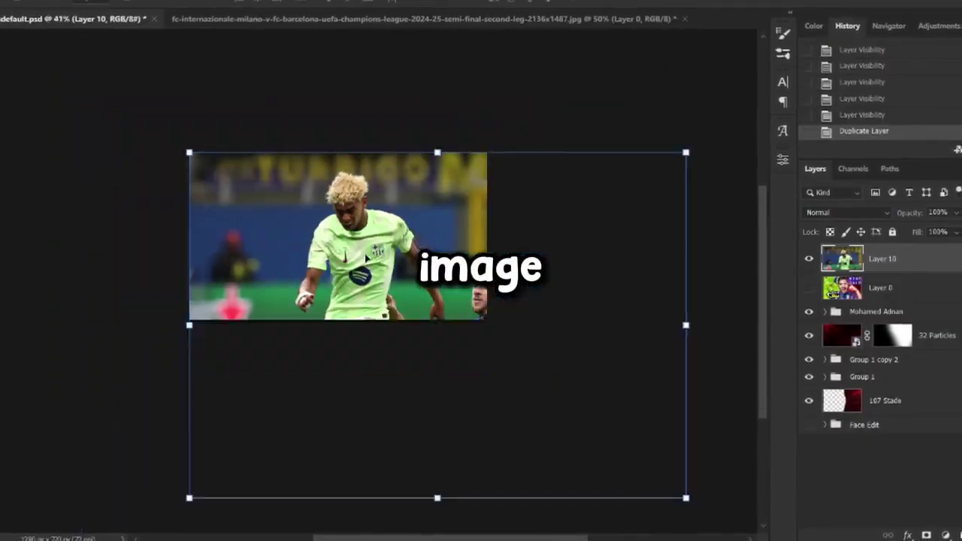
- Shrink the pasted foul photo, shift it left, and stack its layer below 107 Stade
{"action": "left_click_drag", "start_coordinate": [687, 498], "coordinate": [468, 322]}
{"action": "left_click_drag", "start_coordinate": [385, 299], "coordinate": [354, 292]}
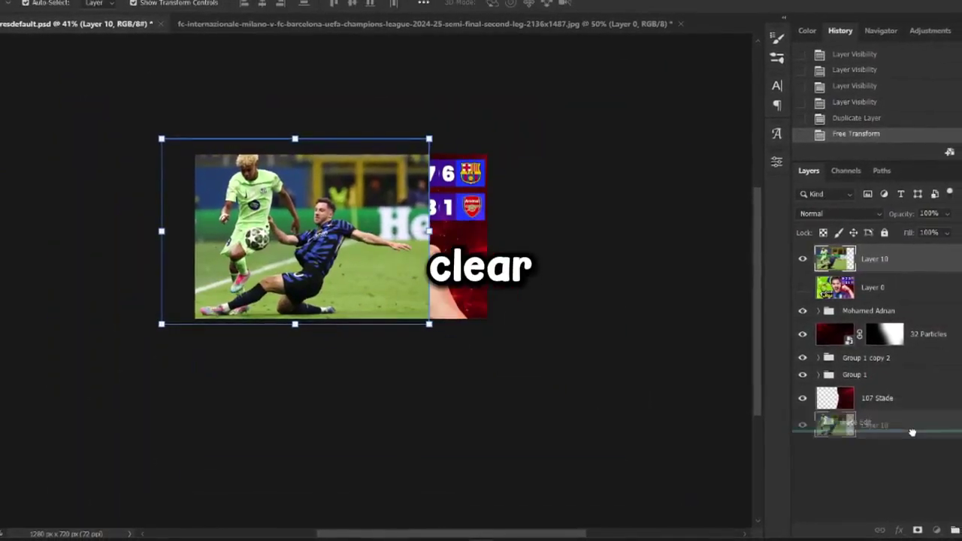
{"action": "left_click_drag", "start_coordinate": [912, 433], "coordinate": [902, 426]}
{"action": "left_click_drag", "start_coordinate": [300, 233], "coordinate": [289, 229]}
{"action": "key", "text": "ctrl+t"}
{"action": "left_click_drag", "start_coordinate": [162, 139], "coordinate": [178, 157]}
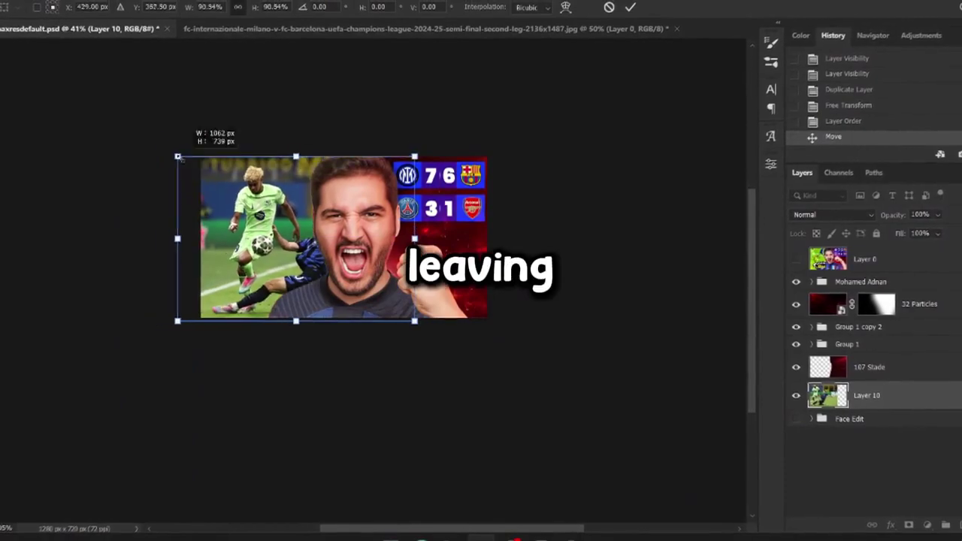
{"action": "left_click_drag", "start_coordinate": [315, 265], "coordinate": [299, 259]}
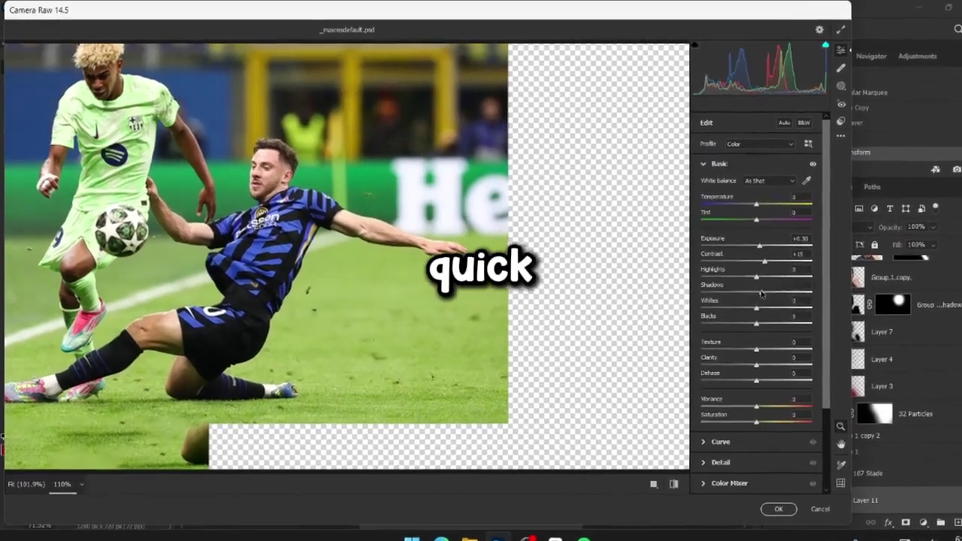
- In Camera Raw, set Shadows +23, Temperature +9, Tint -2, Texture +44, Clarity +4, Vibrance +25
{"action": "left_click_drag", "start_coordinate": [759, 292], "coordinate": [768, 292]}
{"action": "left_click_drag", "start_coordinate": [756, 204], "coordinate": [789, 231]}
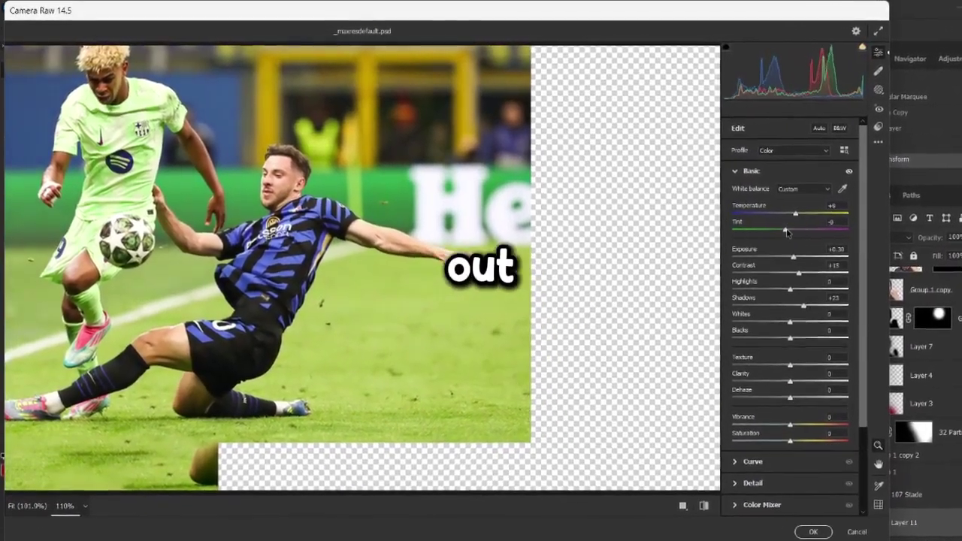
{"action": "left_click_drag", "start_coordinate": [790, 364], "coordinate": [806, 364]}
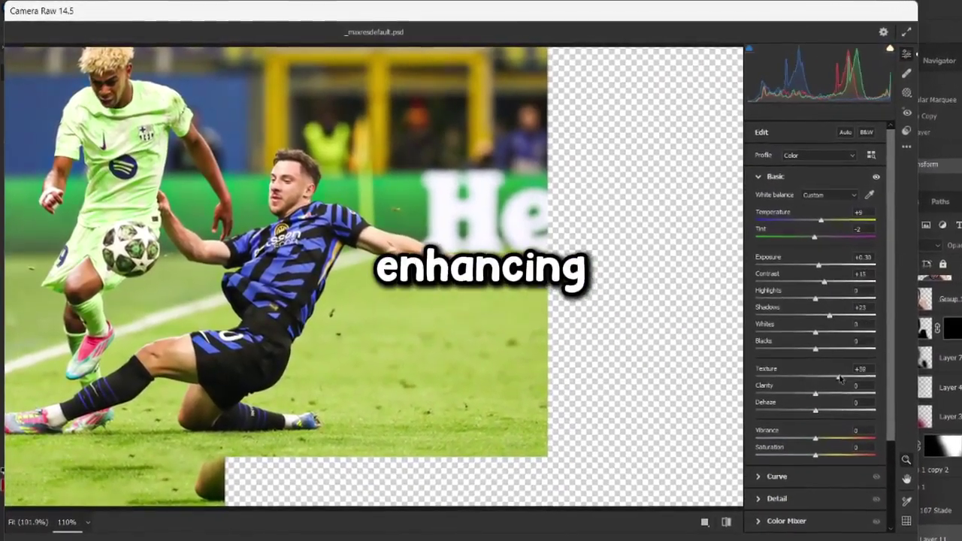
{"action": "left_click_drag", "start_coordinate": [824, 397], "coordinate": [826, 397]}
{"action": "left_click_drag", "start_coordinate": [824, 441], "coordinate": [839, 442]}
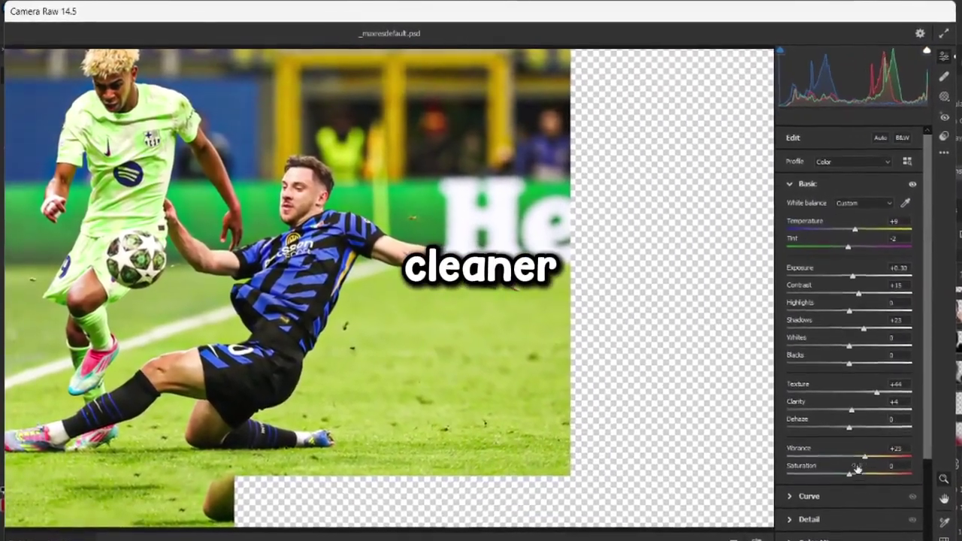
{"action": "scroll", "coordinate": [780, 488], "scroll_direction": "down", "scroll_amount": 3}
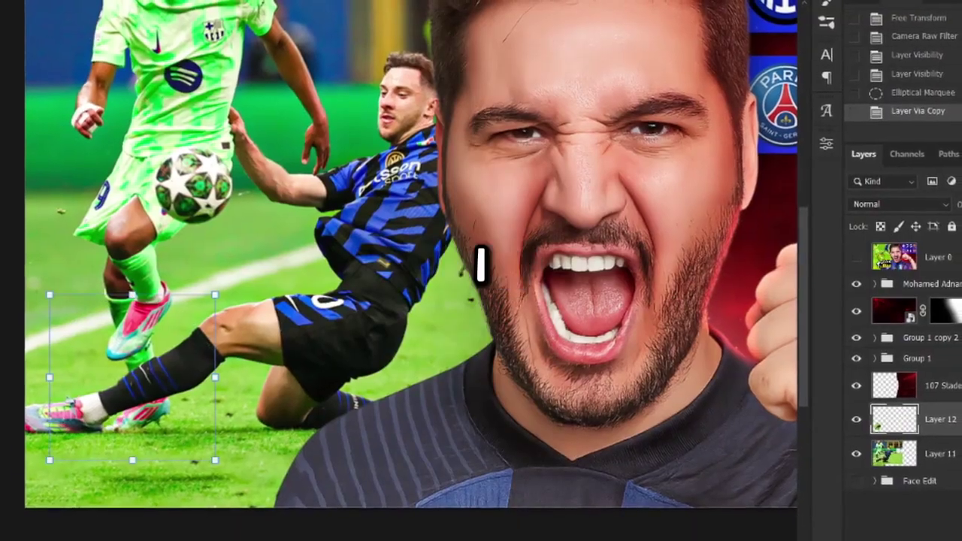
- Enlarge the circular close-up of the foul, hide reference Layer 0, and select the close-up layer
{"action": "left_click_drag", "start_coordinate": [164, 300], "coordinate": [245, 275]}
{"action": "key", "text": "Return"}
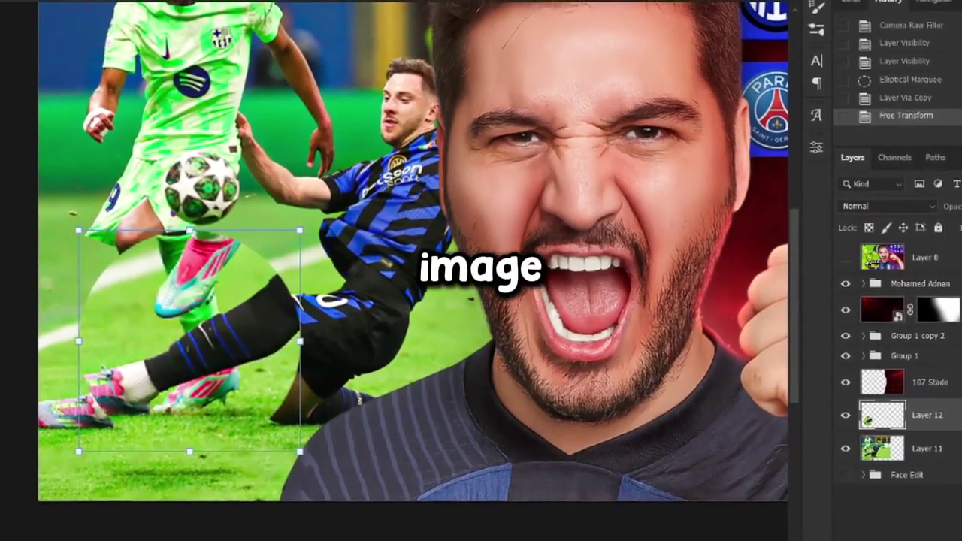
{"action": "left_click", "coordinate": [853, 256]}
{"action": "left_click", "coordinate": [843, 259]}
- Give the close-up a red outline stroke and a drop shadow
{"action": "double_click", "coordinate": [943, 257]}
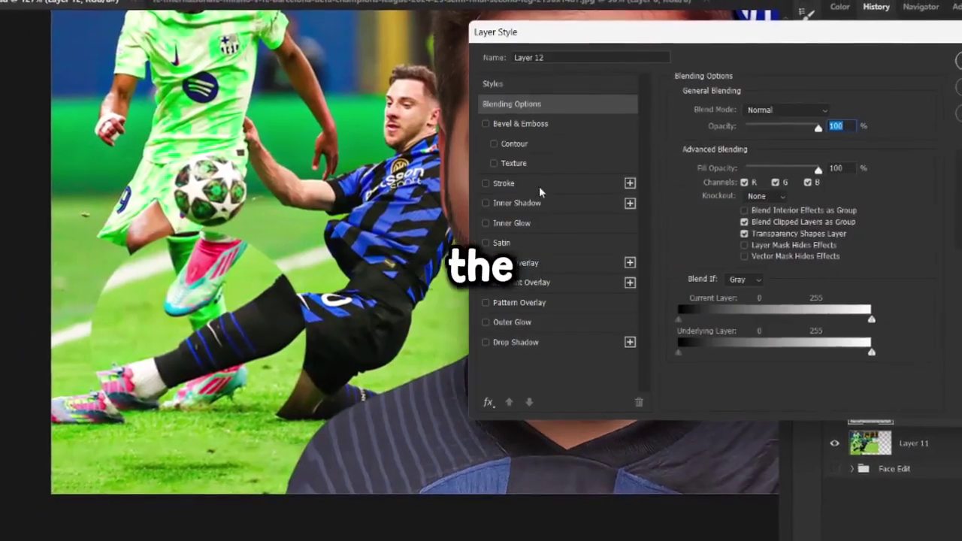
{"action": "left_click", "coordinate": [709, 221]}
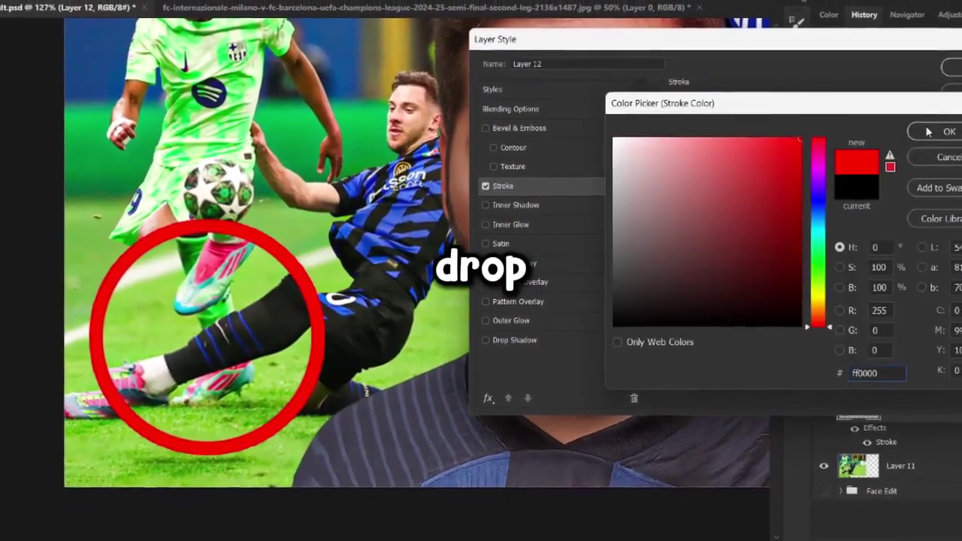
{"action": "left_click", "coordinate": [928, 133]}
{"action": "left_click", "coordinate": [514, 340]}
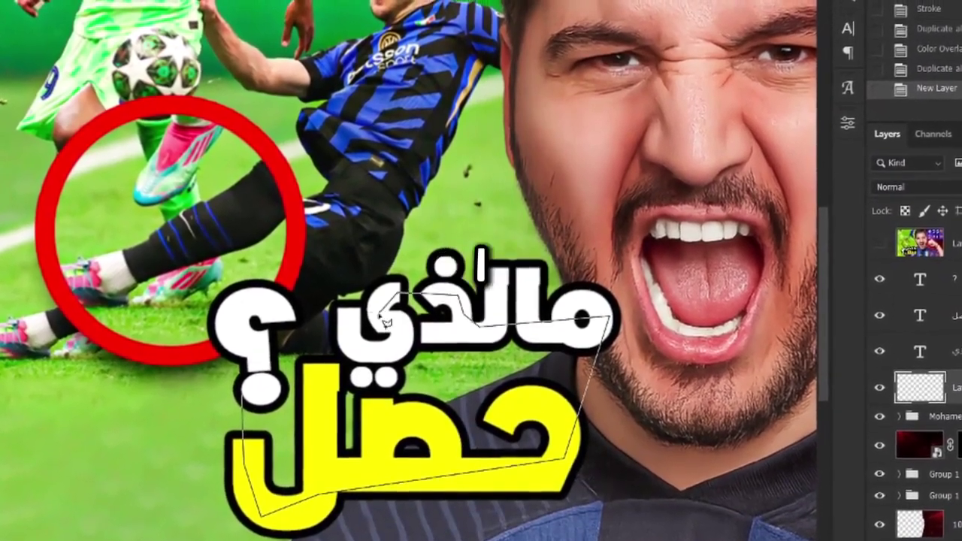
- Add an orange-glow backing behind the Arabic headline and stretch the headline to the left edge
{"action": "double_click", "coordinate": [248, 325]}
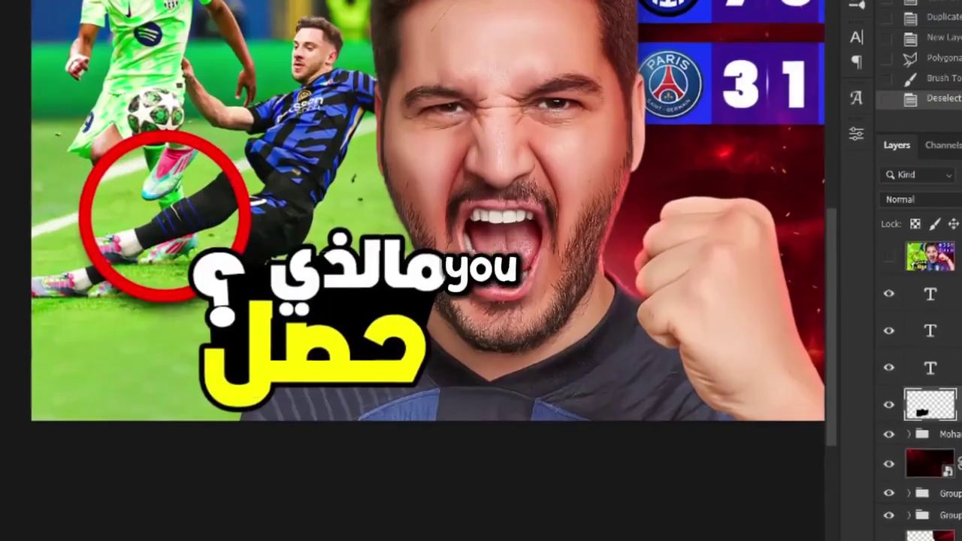
{"action": "left_click_drag", "start_coordinate": [263, 407], "coordinate": [270, 427]}
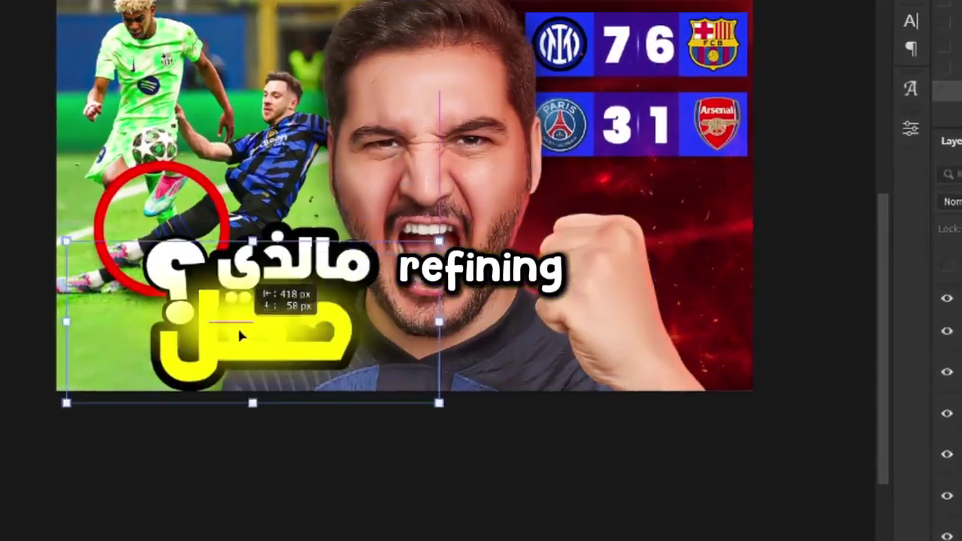
{"action": "left_click_drag", "start_coordinate": [255, 393], "coordinate": [271, 402]}
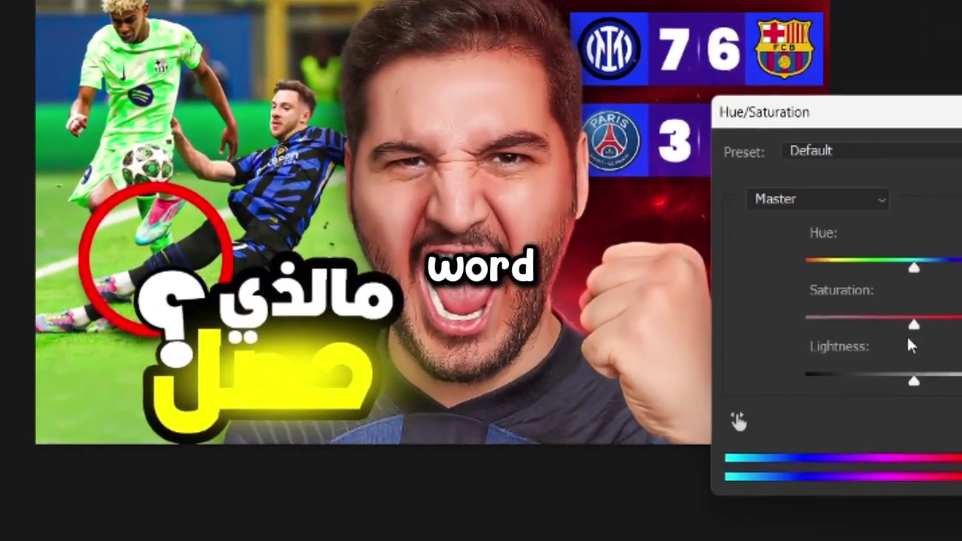
{"action": "left_click_drag", "start_coordinate": [910, 266], "coordinate": [920, 276]}
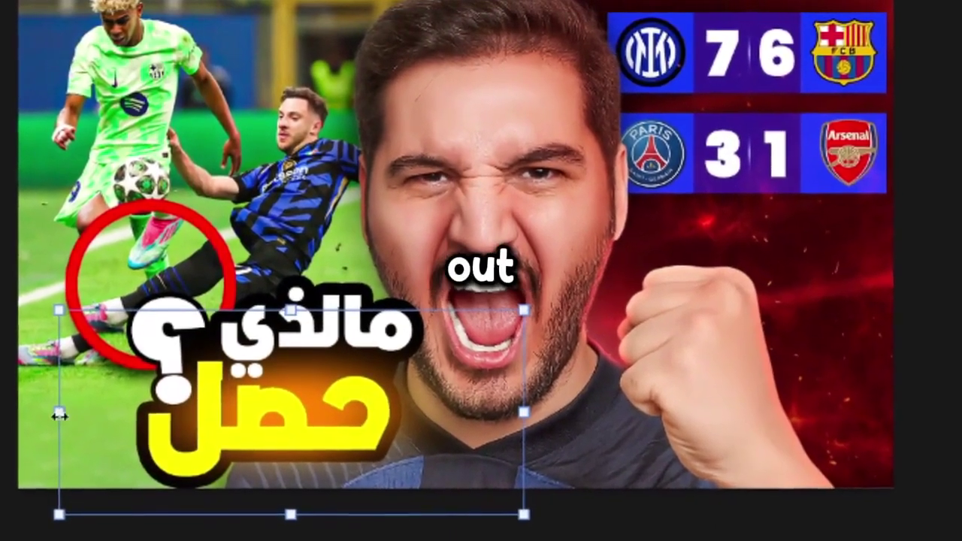
{"action": "left_click_drag", "start_coordinate": [59, 414], "coordinate": [18, 418]}
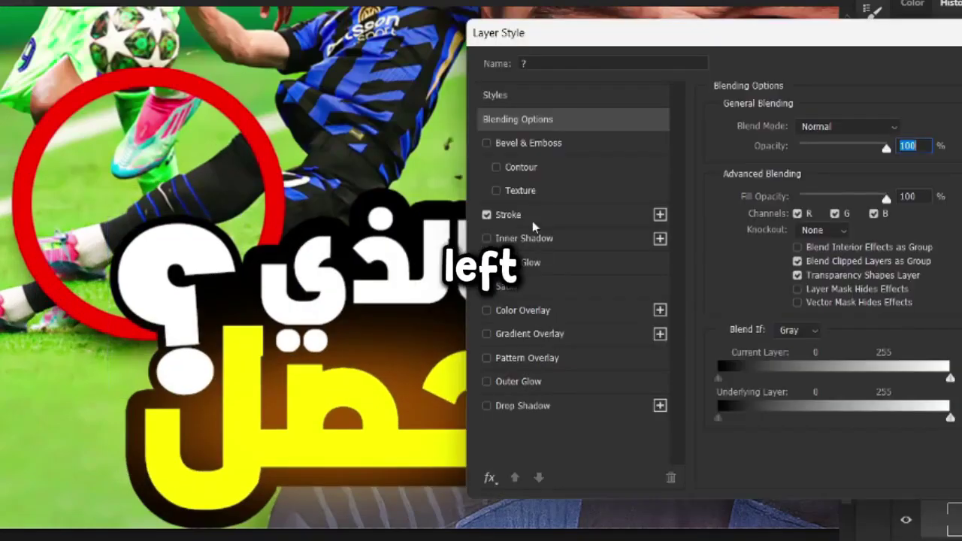
- Give the question mark a 16 px stroke and add two drop shadows to the headline
{"action": "left_click", "coordinate": [508, 215]}
{"action": "key", "text": "Return"}
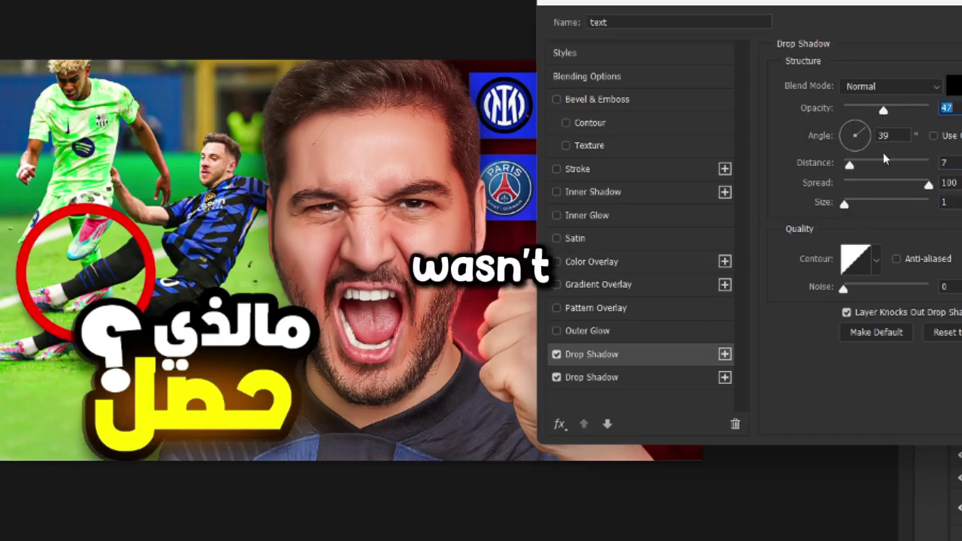
{"action": "key", "text": "Return"}
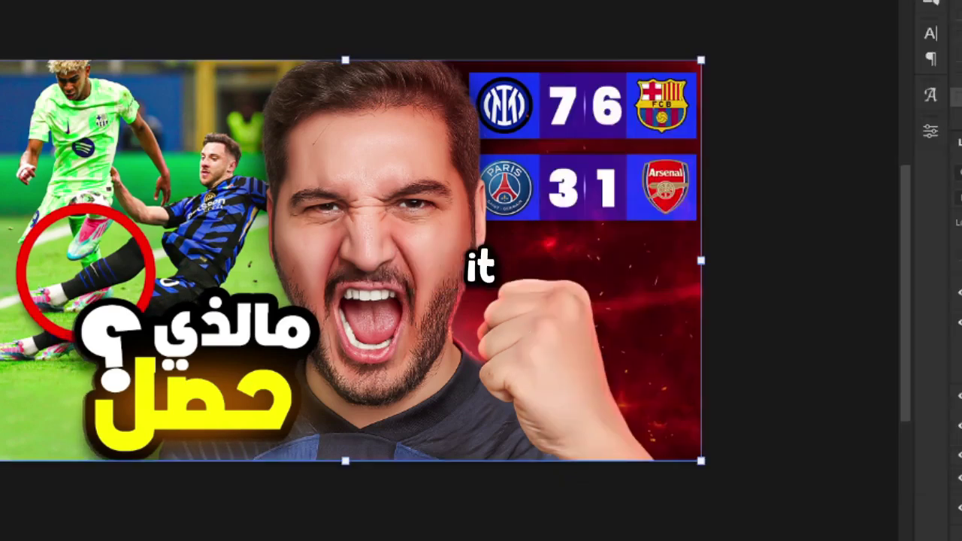